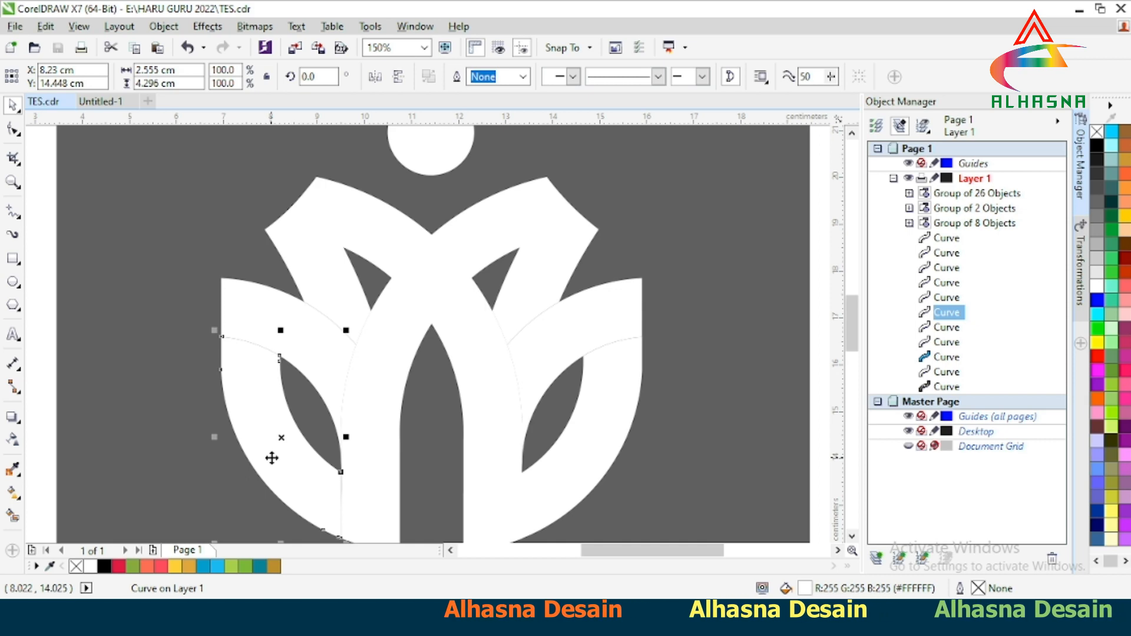
Fill the lower-left outer curve of the emblem with red #E21C42 and the lower-right curve with green #87AA3D.
left_click(118, 566)
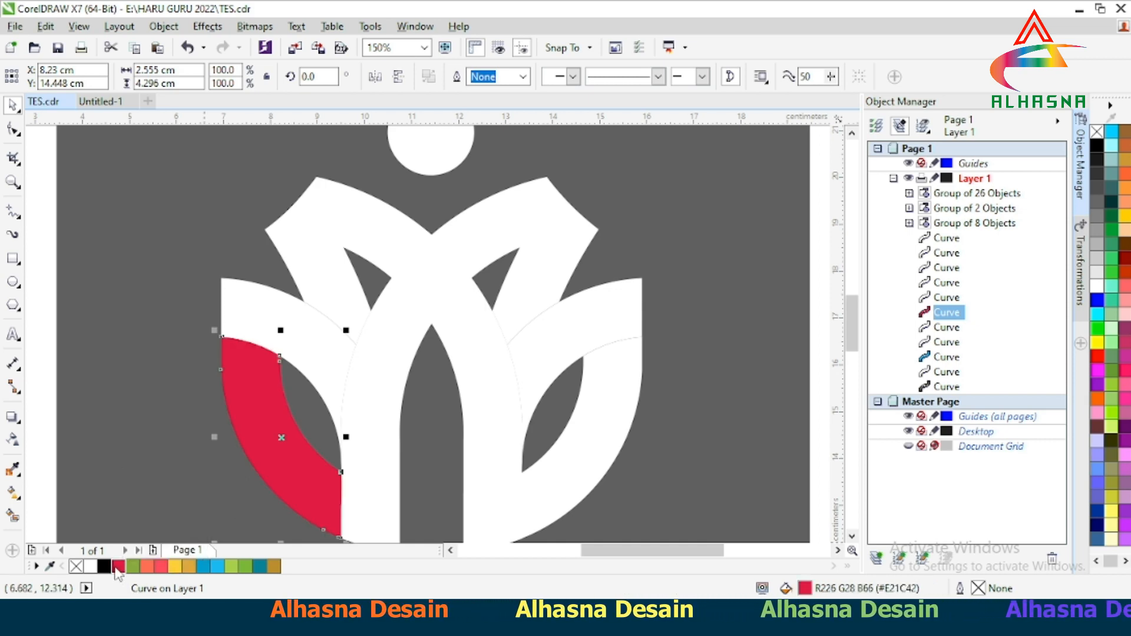
left_click(575, 470)
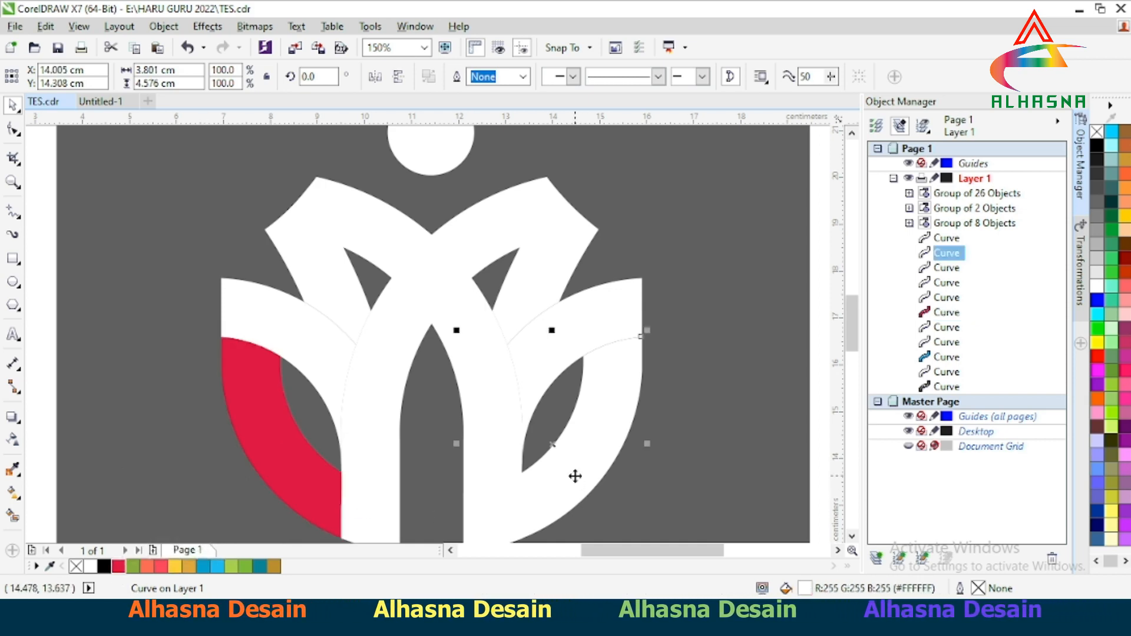
left_click(132, 567)
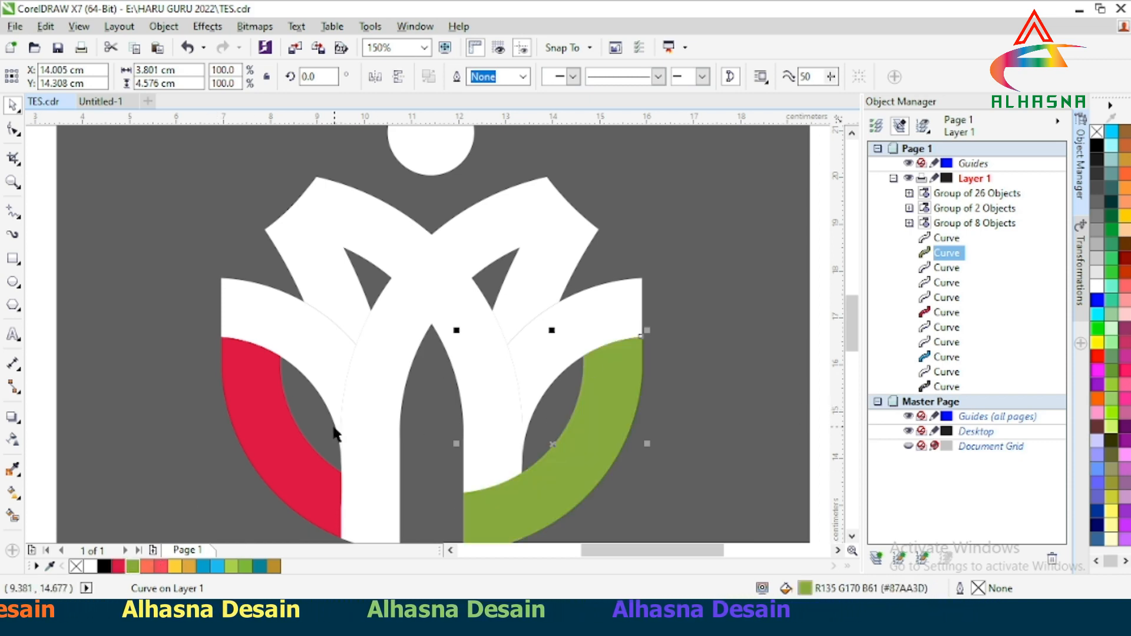
Apply a fountain fill to the white petal directly above the red curve.
scroll(336, 434, "down", 2)
left_click_drag(848, 351, 848, 328)
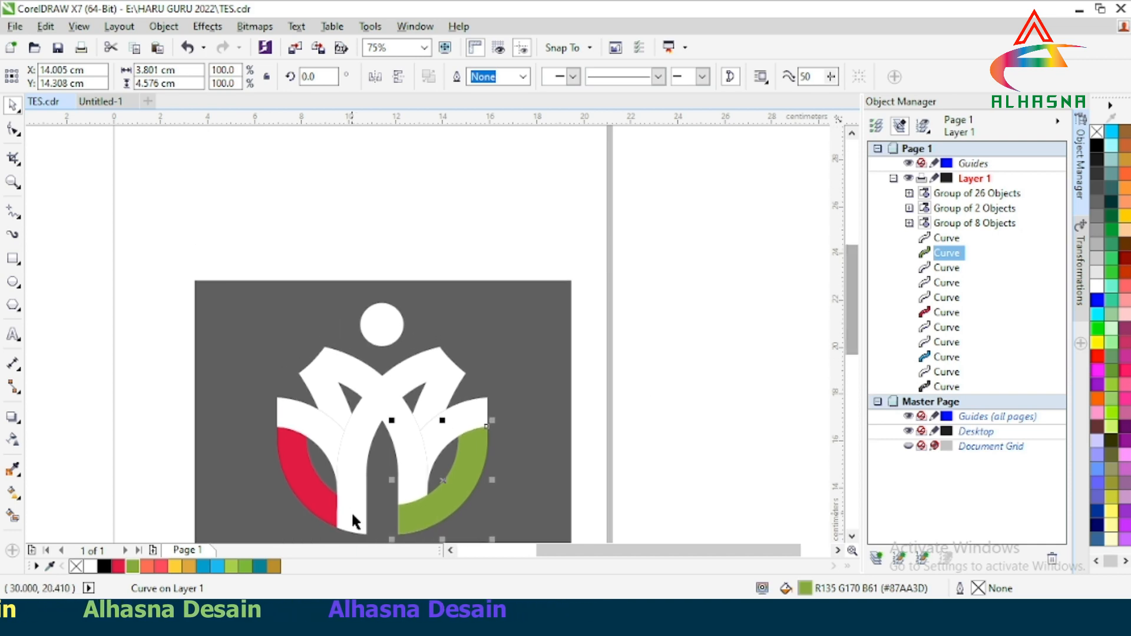
scroll(370, 505, "up", 2)
scroll(411, 419, "down", 2)
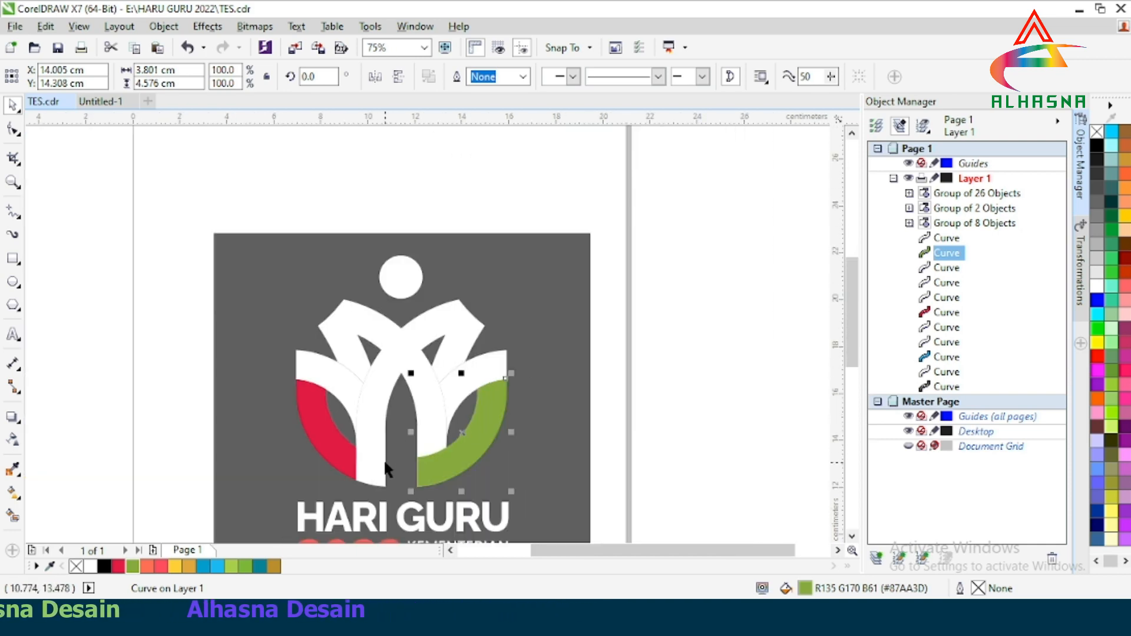
scroll(380, 466, "up", 2)
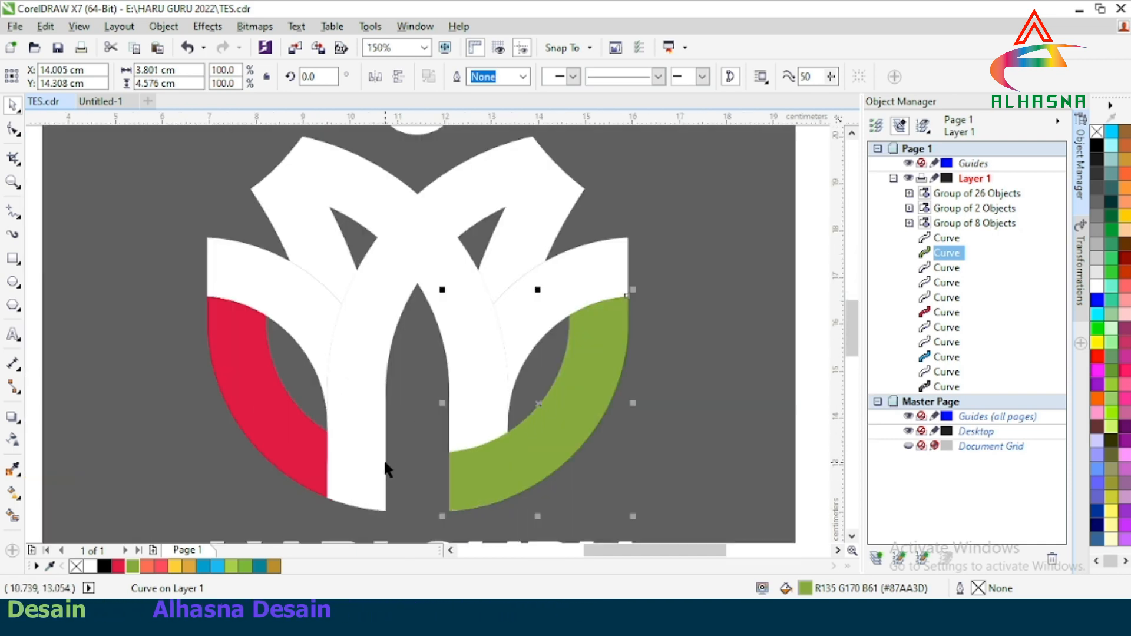
left_click(812, 393)
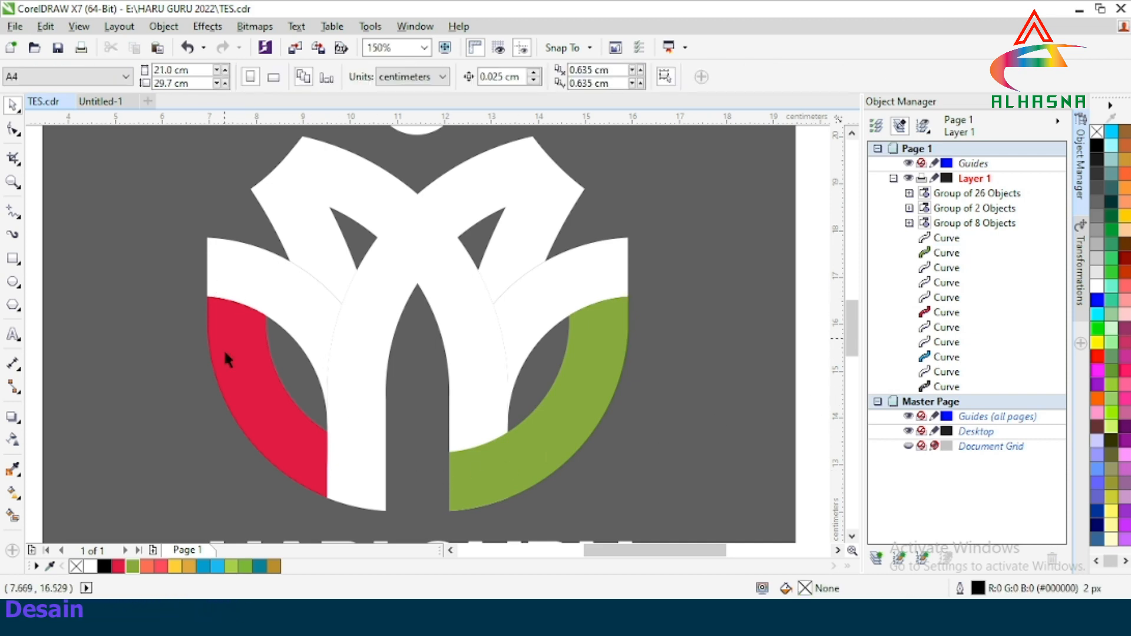
left_click(260, 292)
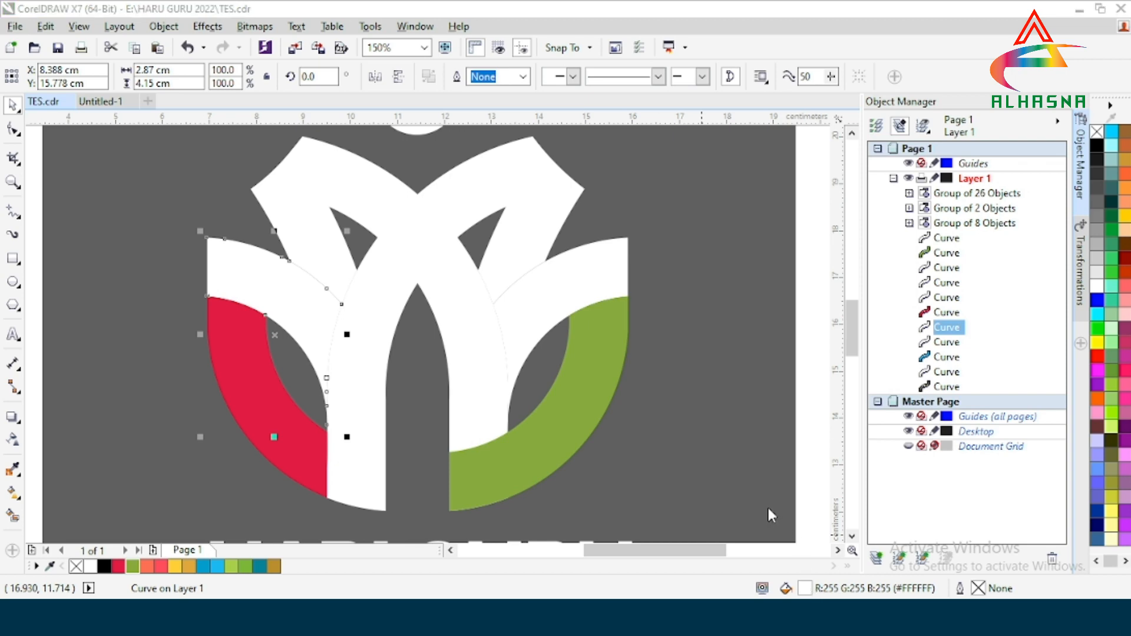
key("shift+F11")
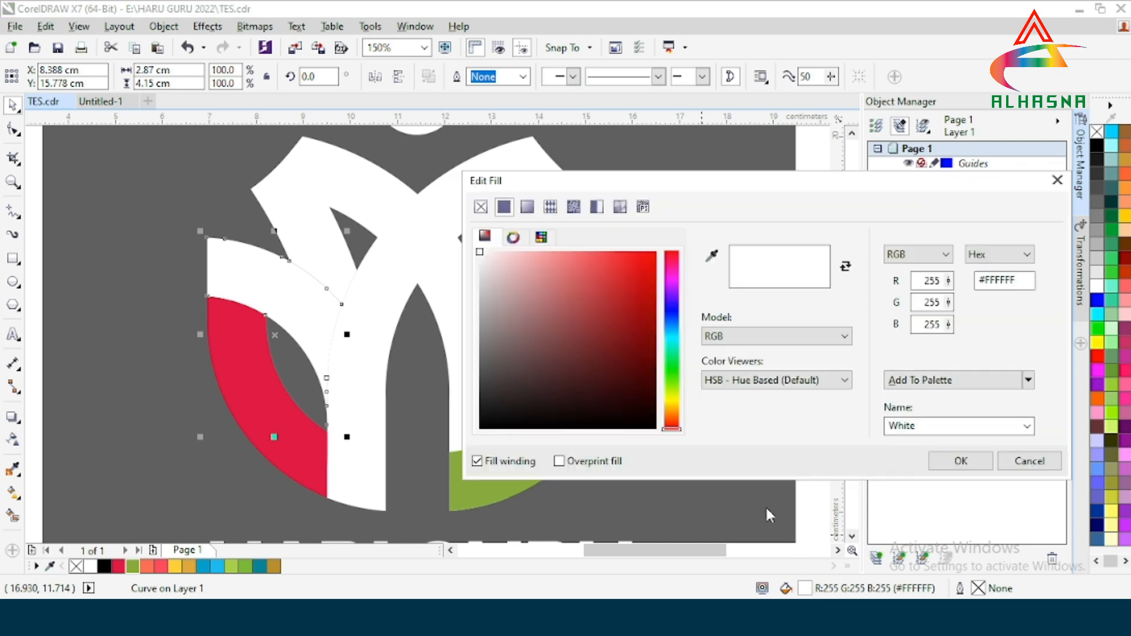
left_click(527, 207)
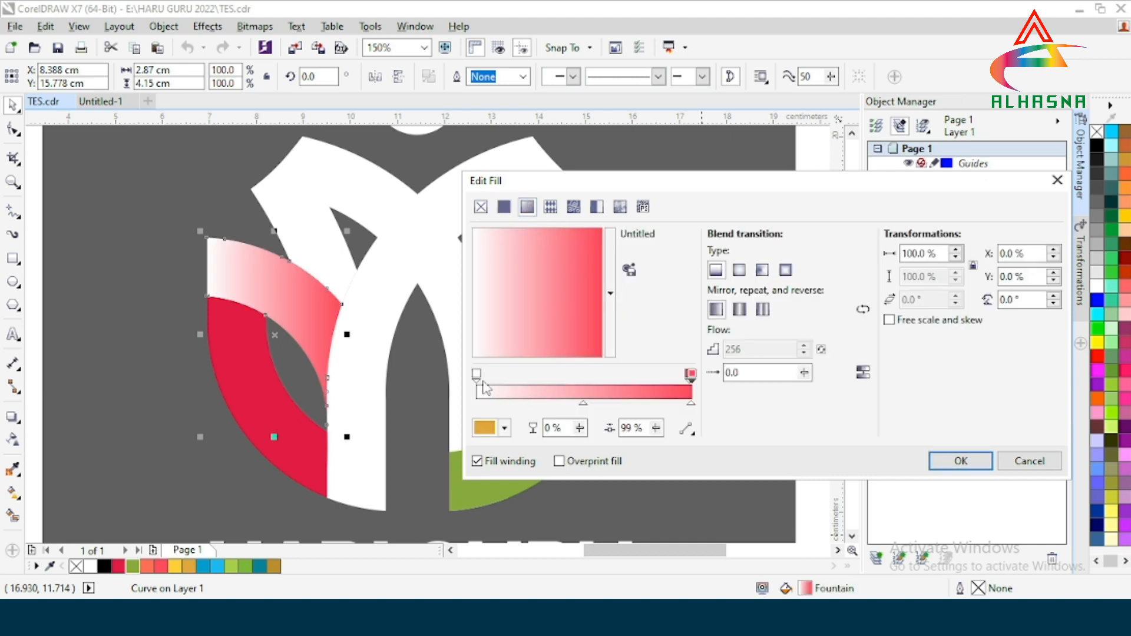
Set the petal's gradient to run from the palette's orange to coral red #FF4D5D and apply the fill.
left_click(476, 375)
left_click(505, 429)
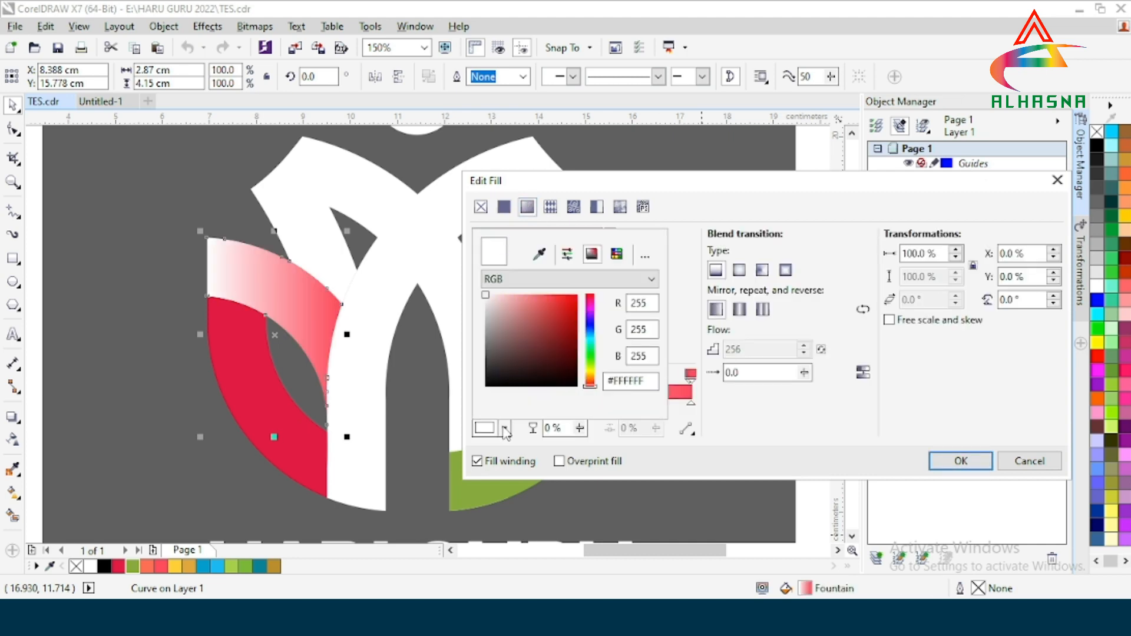
left_click(539, 254)
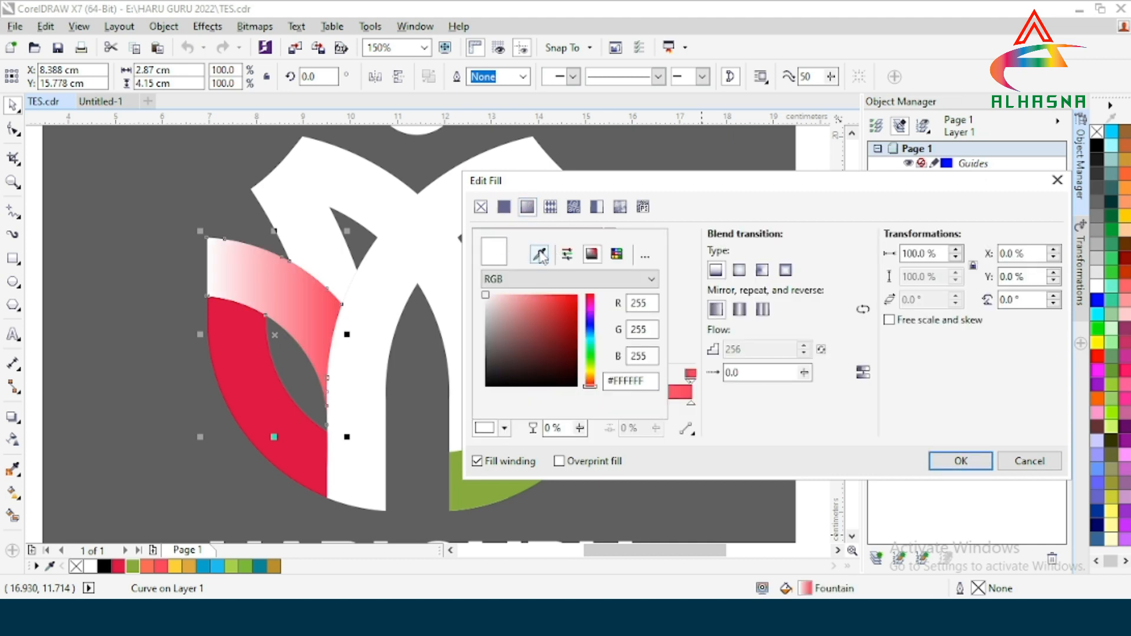
left_click(146, 566)
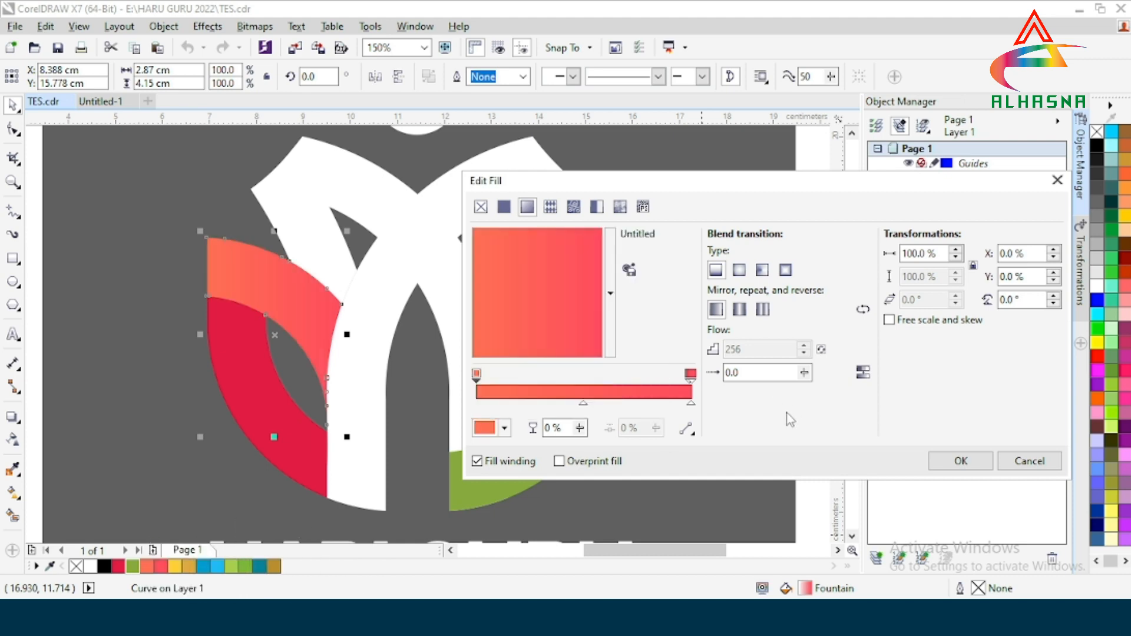
left_click(693, 376)
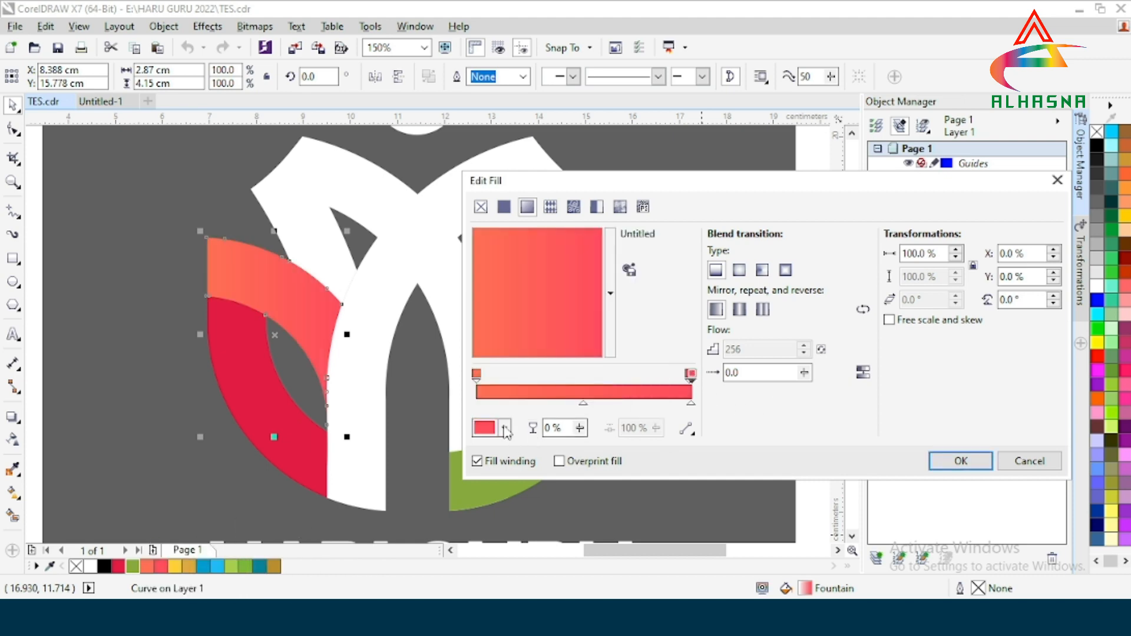
left_click(505, 428)
left_click(539, 254)
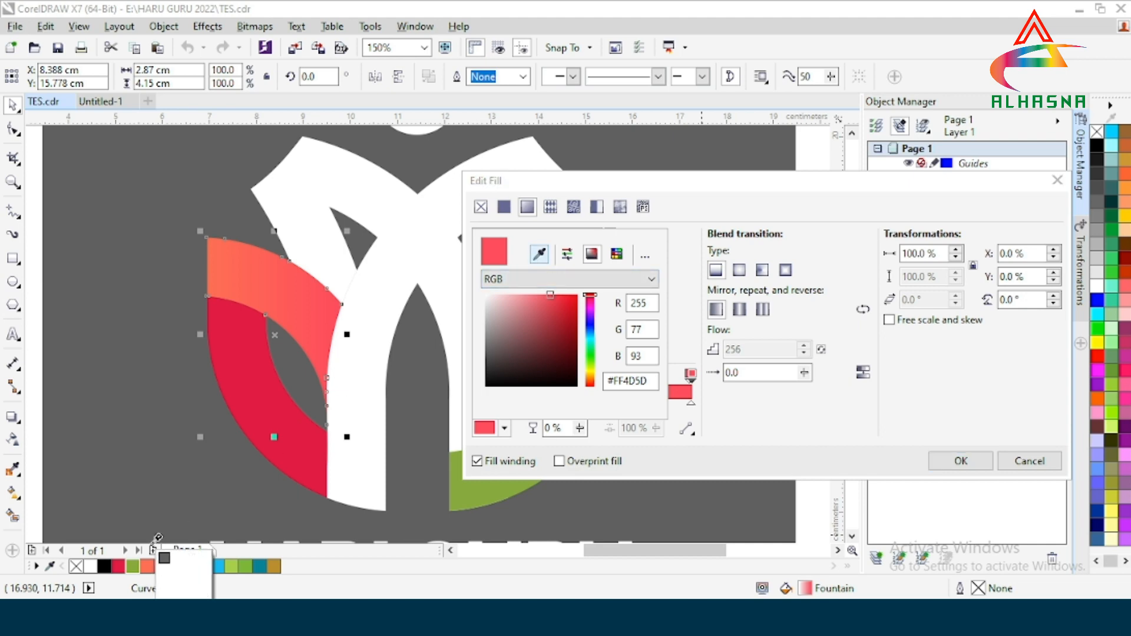
left_click(165, 558)
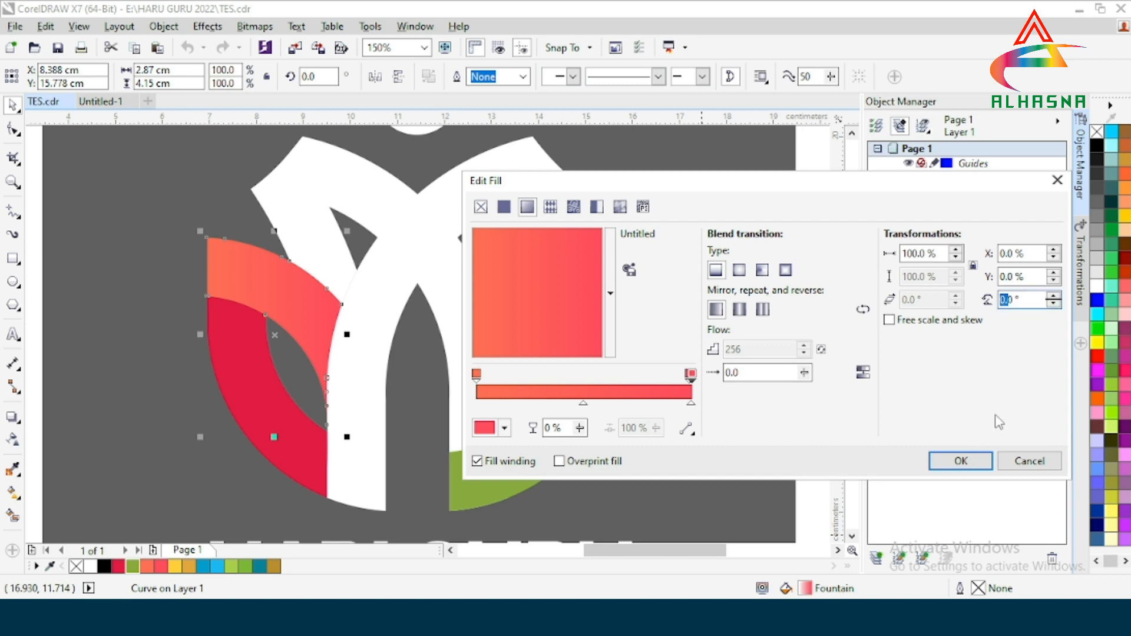
left_click(972, 461)
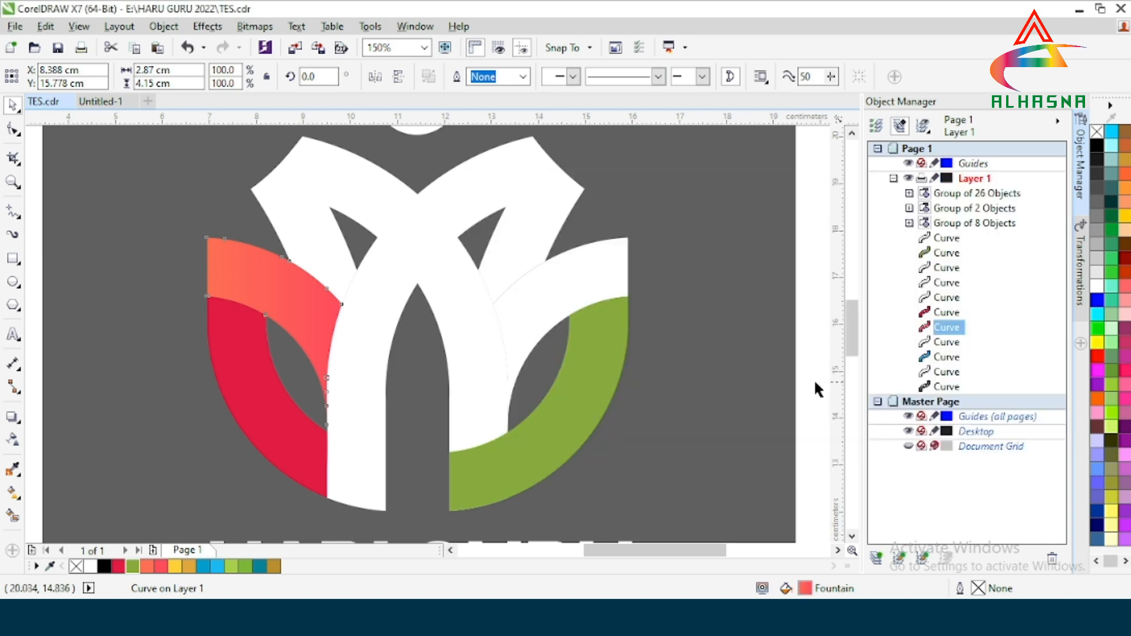
left_click(427, 385)
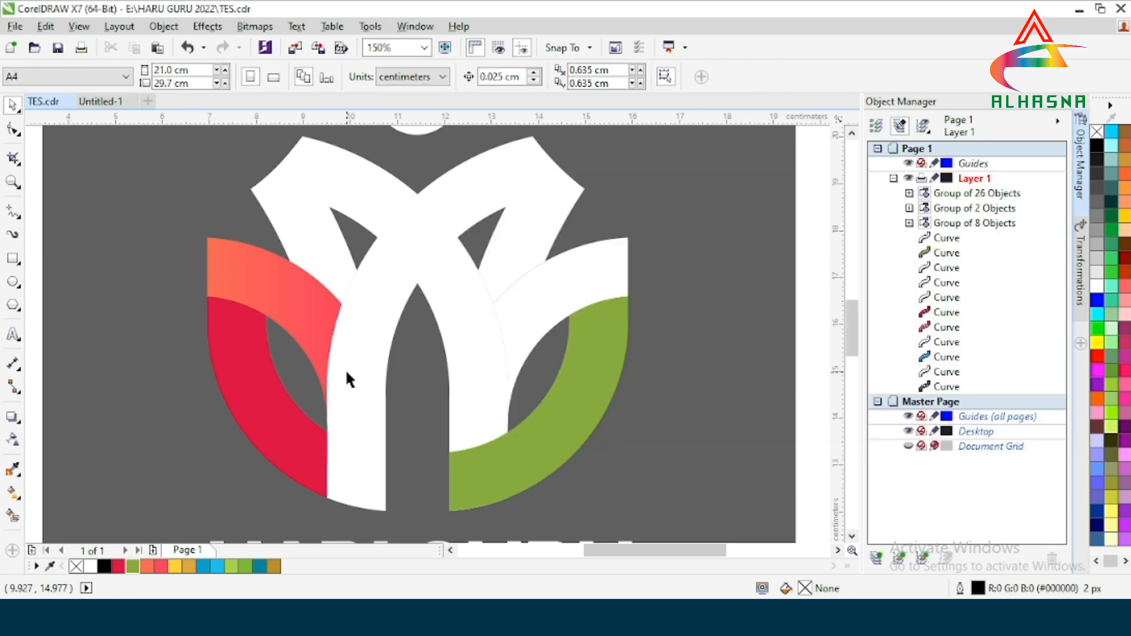
Give the arch running from the bottom left to the upper-right tip a fountain fill starting with yellow #FFCF36.
left_click(358, 466)
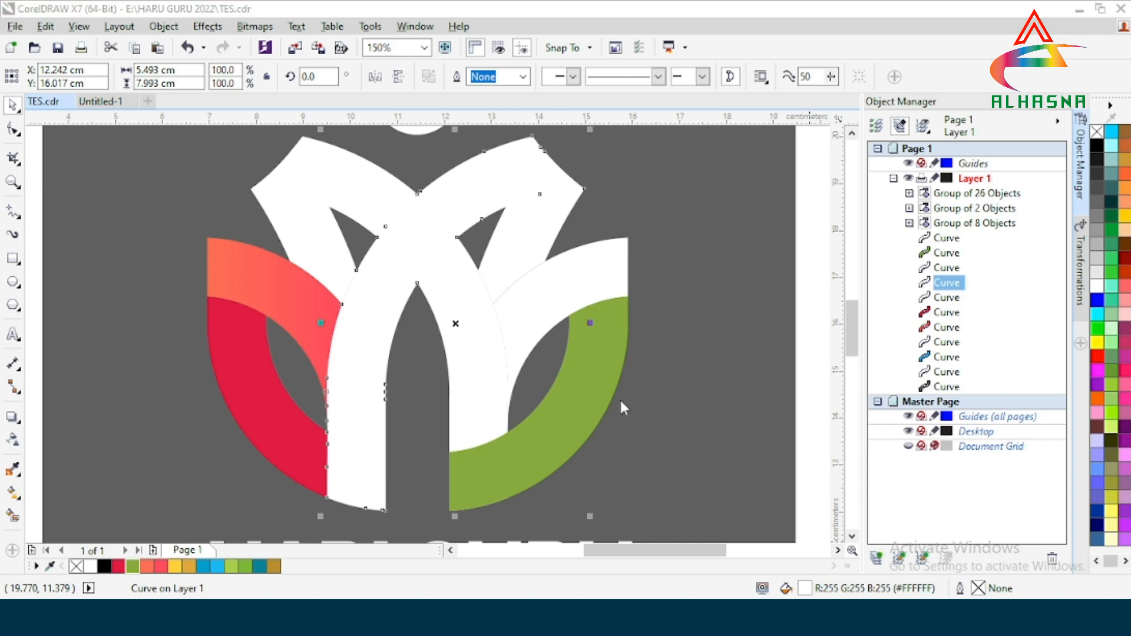
key("shift+F11")
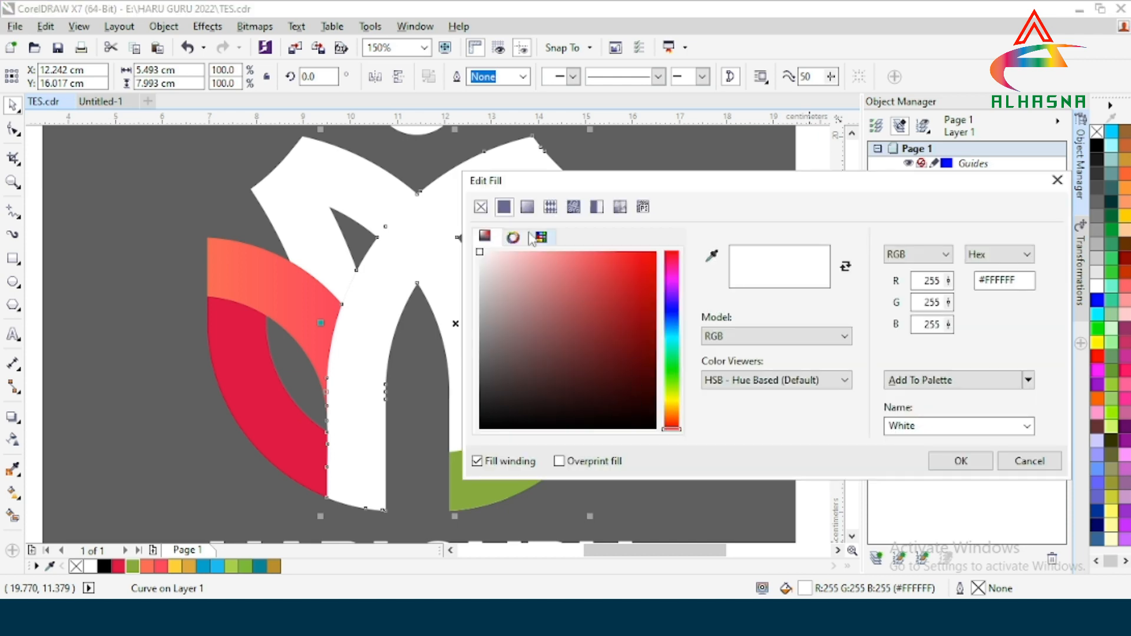
left_click(527, 207)
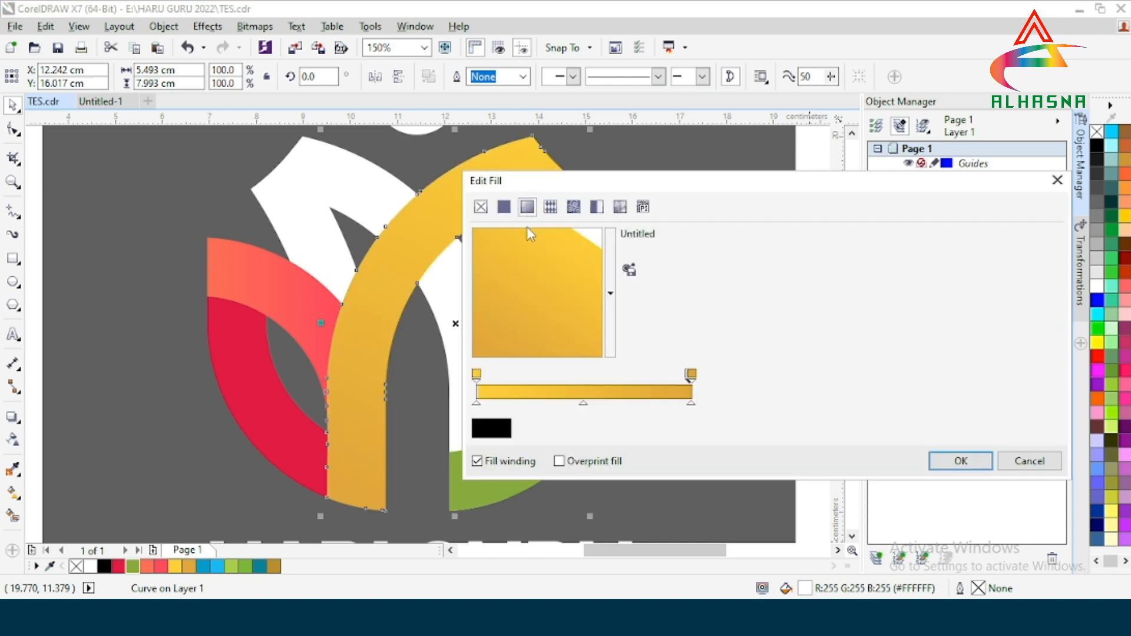
left_click(477, 376)
left_click(503, 429)
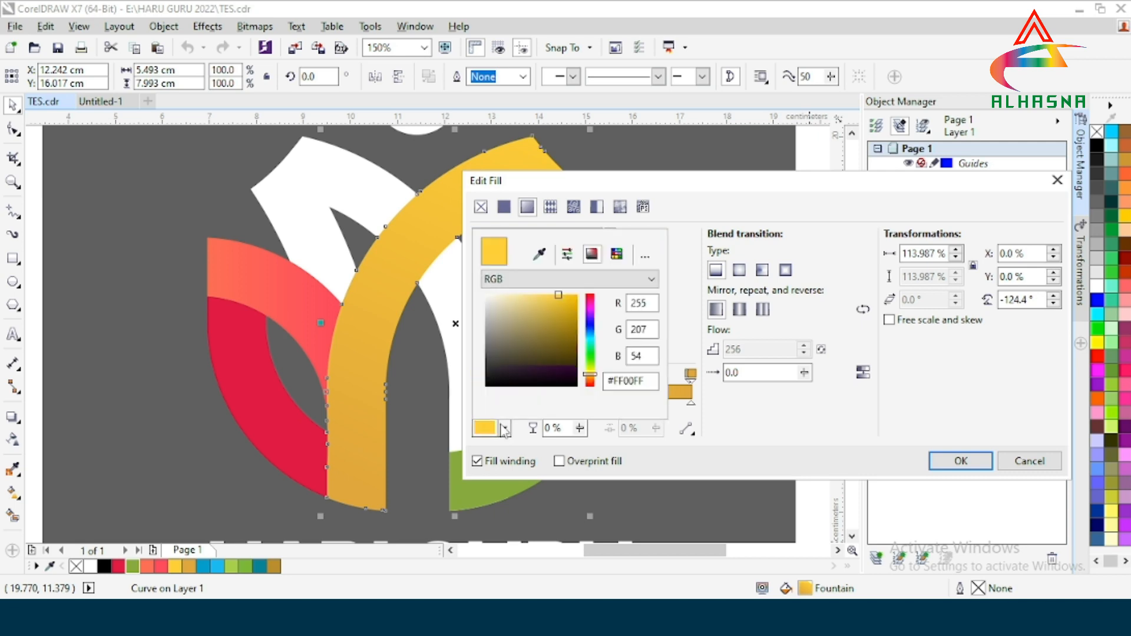
left_click(539, 254)
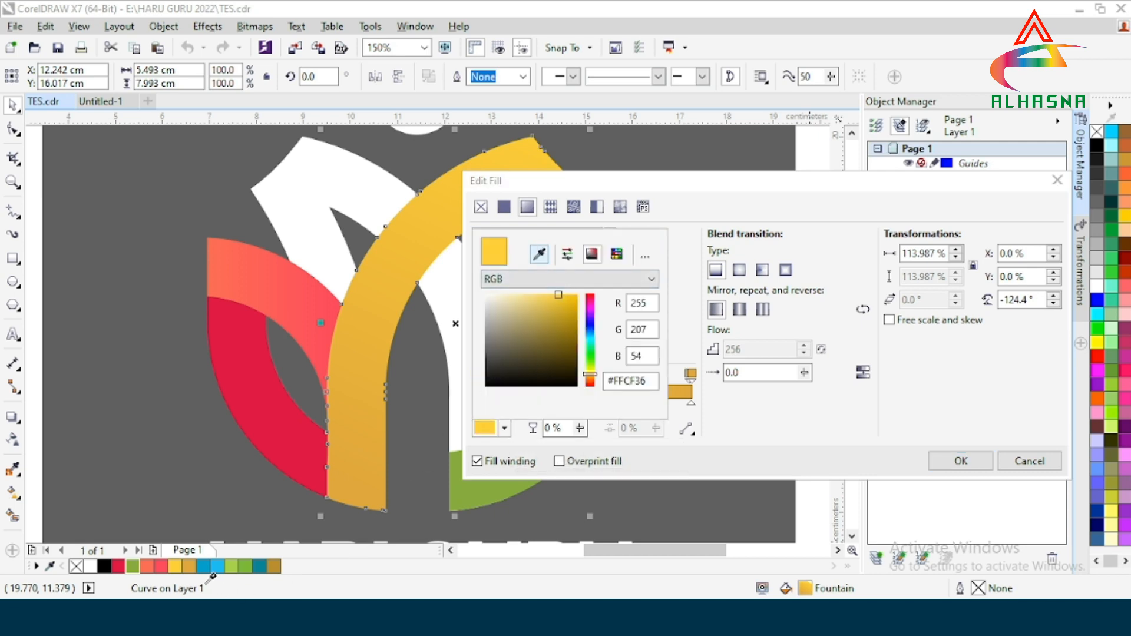
left_click(174, 567)
left_click(729, 430)
Set the arch gradient's end colour to golden #E1A73B and apply the fill with a rotation of -124.4°.
left_click(691, 375)
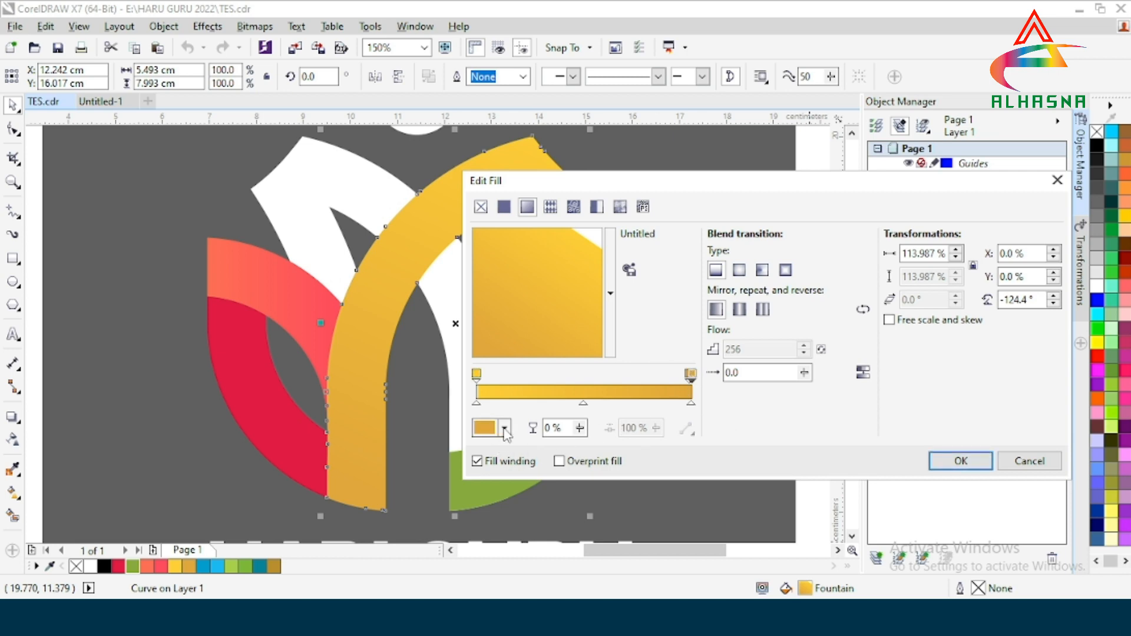
left_click(504, 428)
left_click(540, 254)
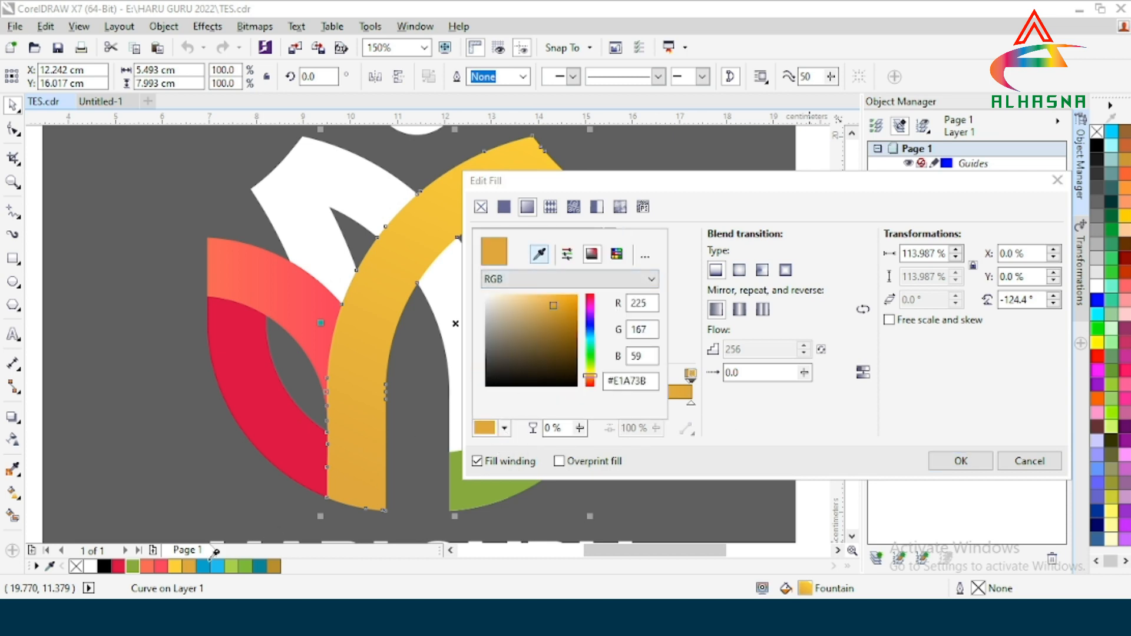
left_click(363, 505)
left_click(721, 410)
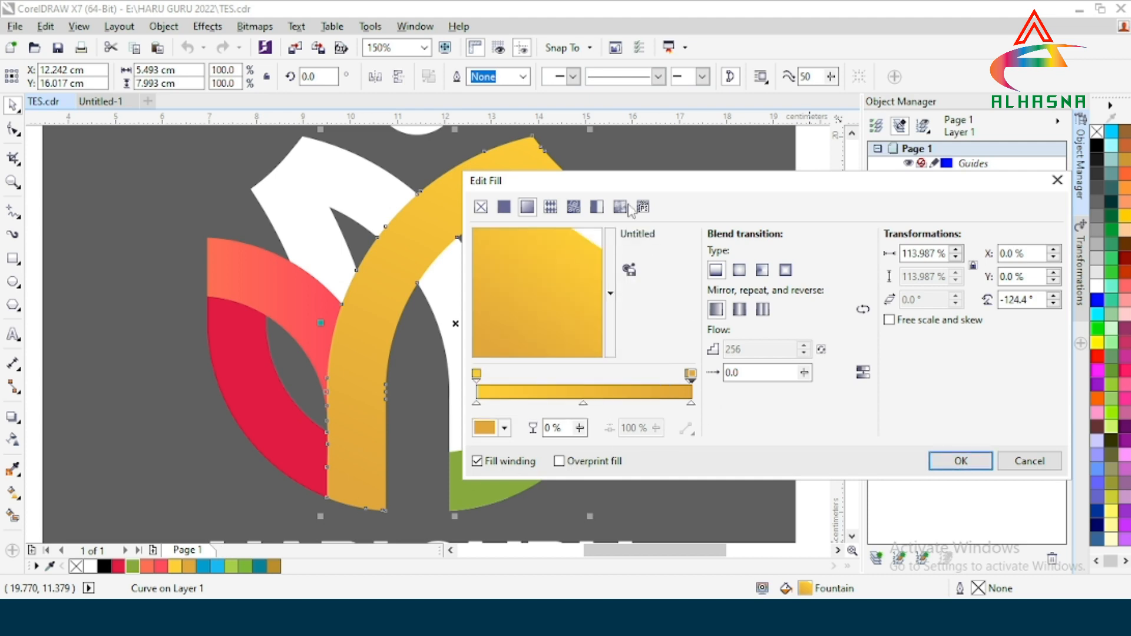
mouse_move(586, 186)
left_mouse_down()
mouse_move(808, 182)
mouse_move(576, 191)
left_mouse_up()
double_click(1021, 304)
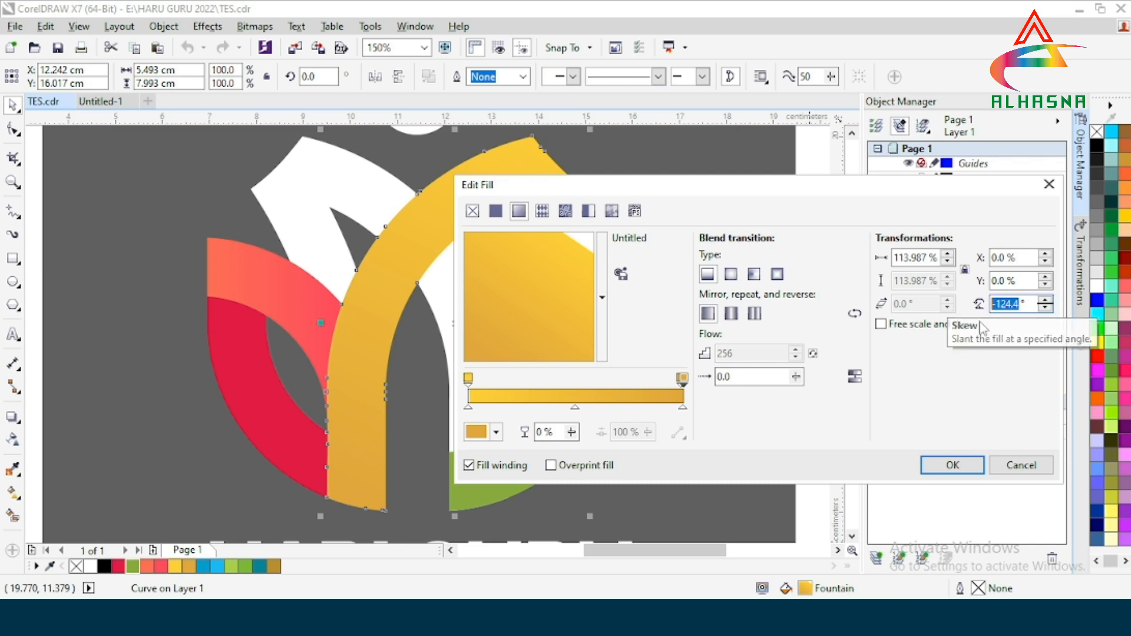
left_click(950, 465)
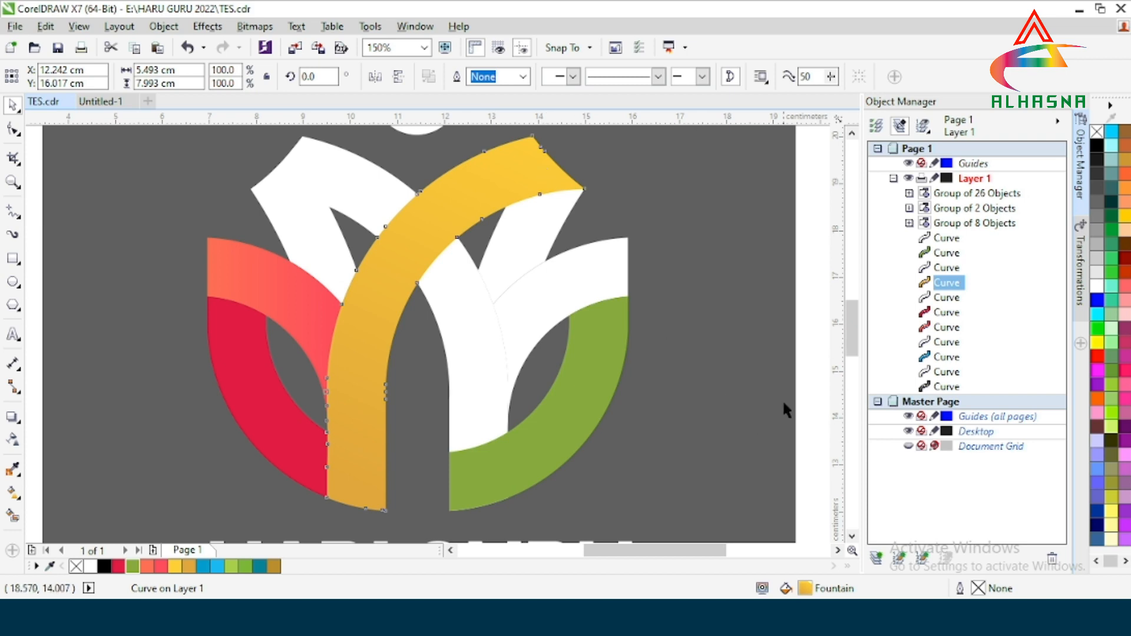
left_click(810, 380)
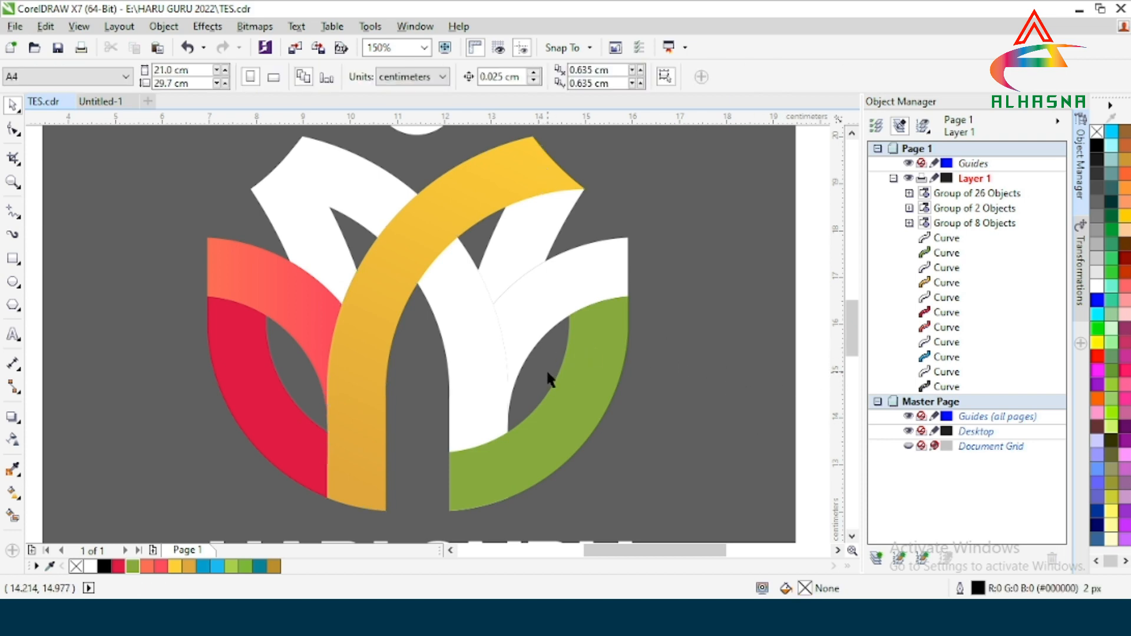
Give the white arch crossing behind the yellow one a fountain fill starting with the palette's darker blue.
left_click(467, 306)
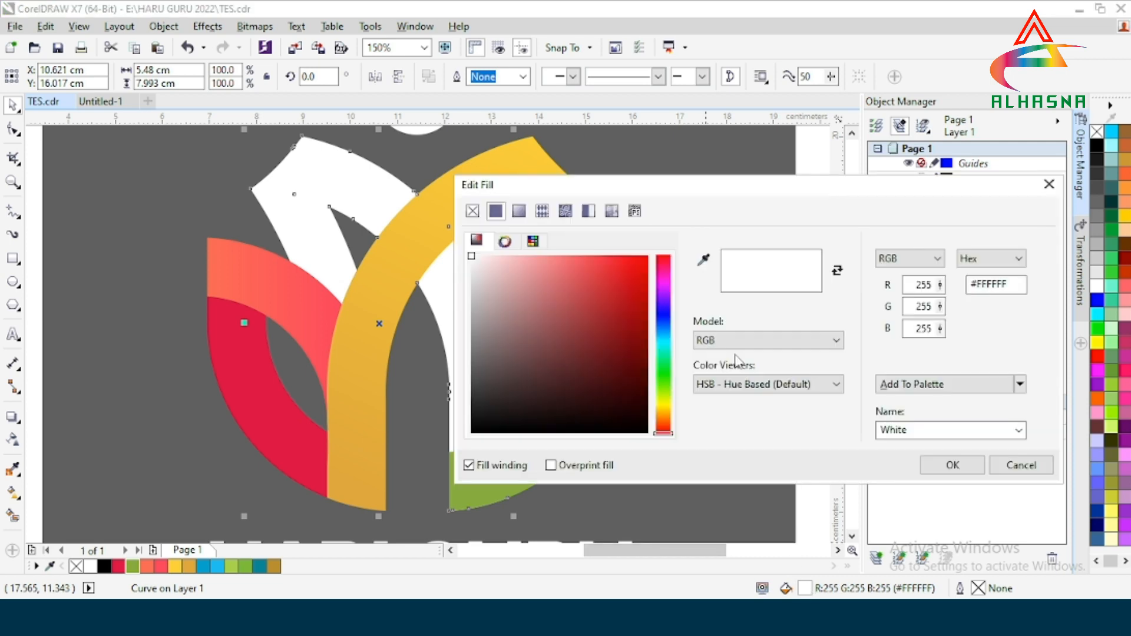
left_click(518, 214)
left_click(470, 380)
left_click(489, 432)
left_click(530, 258)
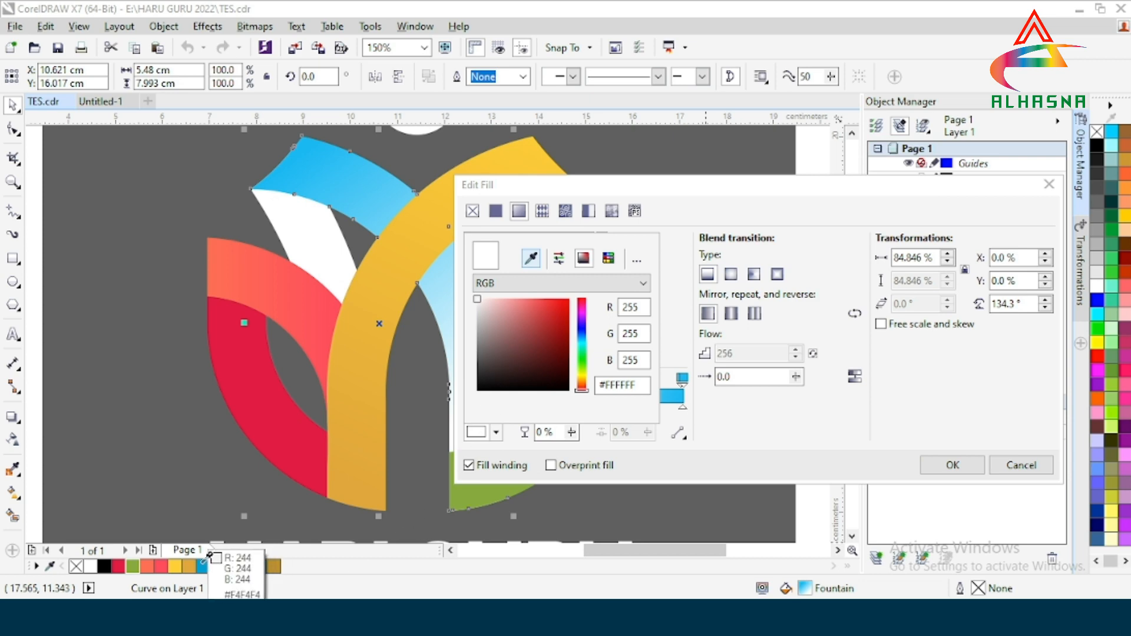
left_click(221, 561)
left_click(794, 410)
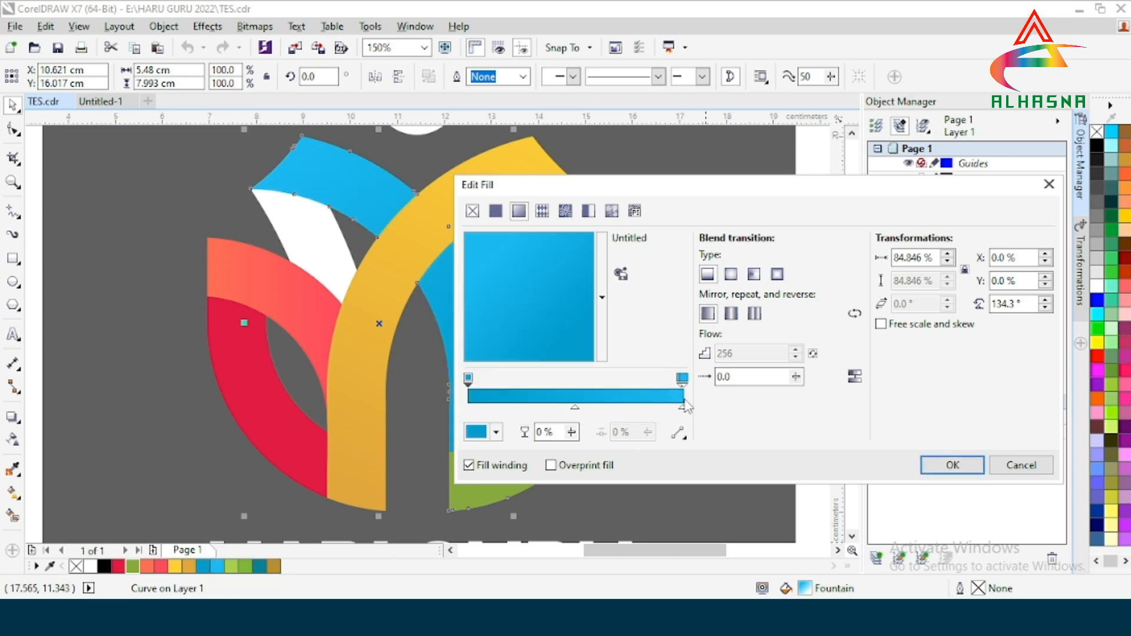
Set the blue arch gradient's end colour to light blue #1AB8F2 and apply the fill with a rotation of 134.3°.
left_click(682, 378)
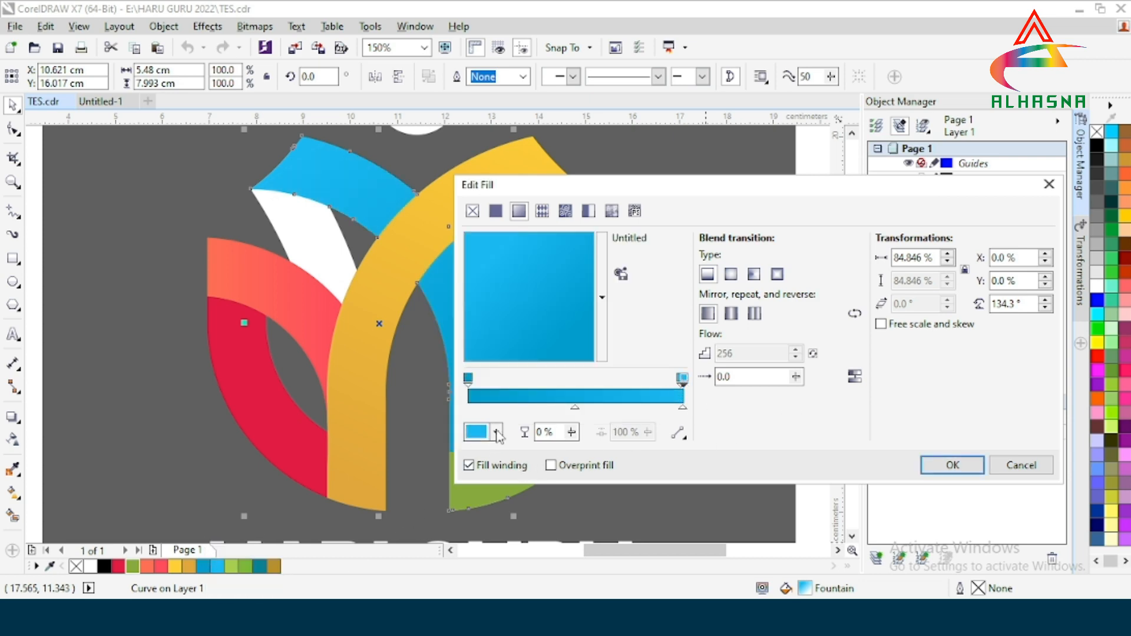
left_click(497, 432)
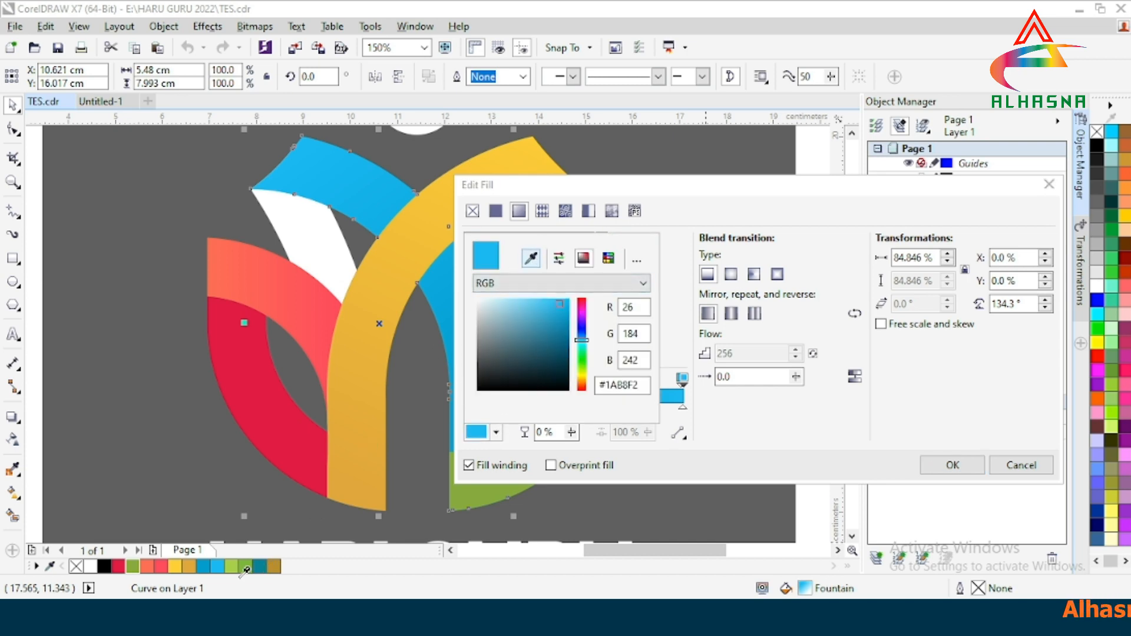
left_click(765, 432)
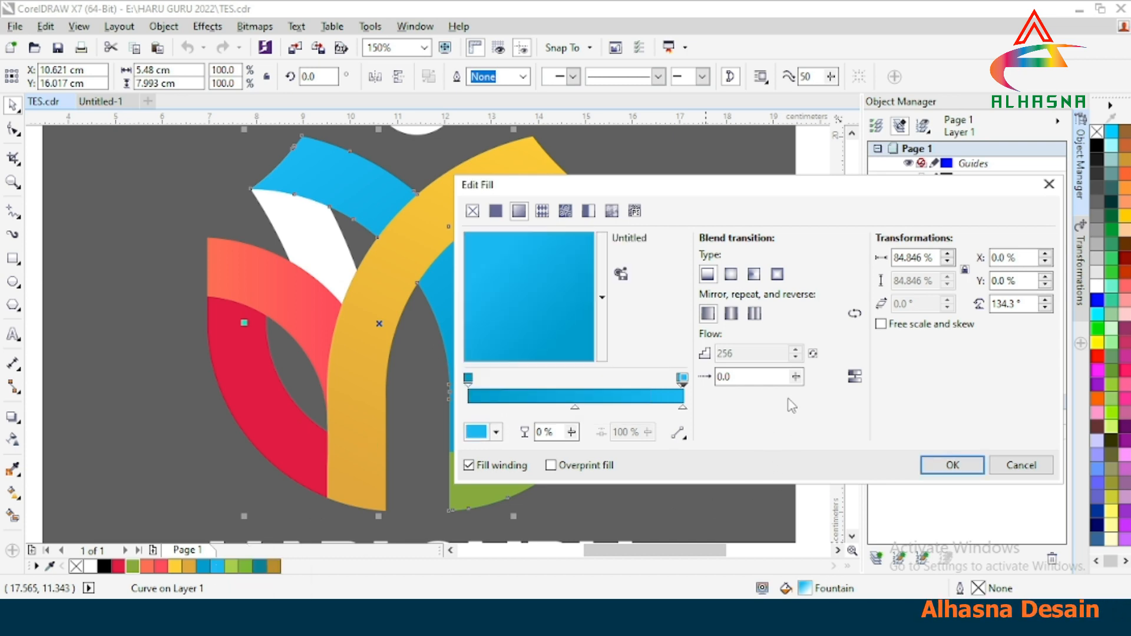
left_click_drag(678, 194, 597, 208)
left_click_drag(932, 313, 904, 316)
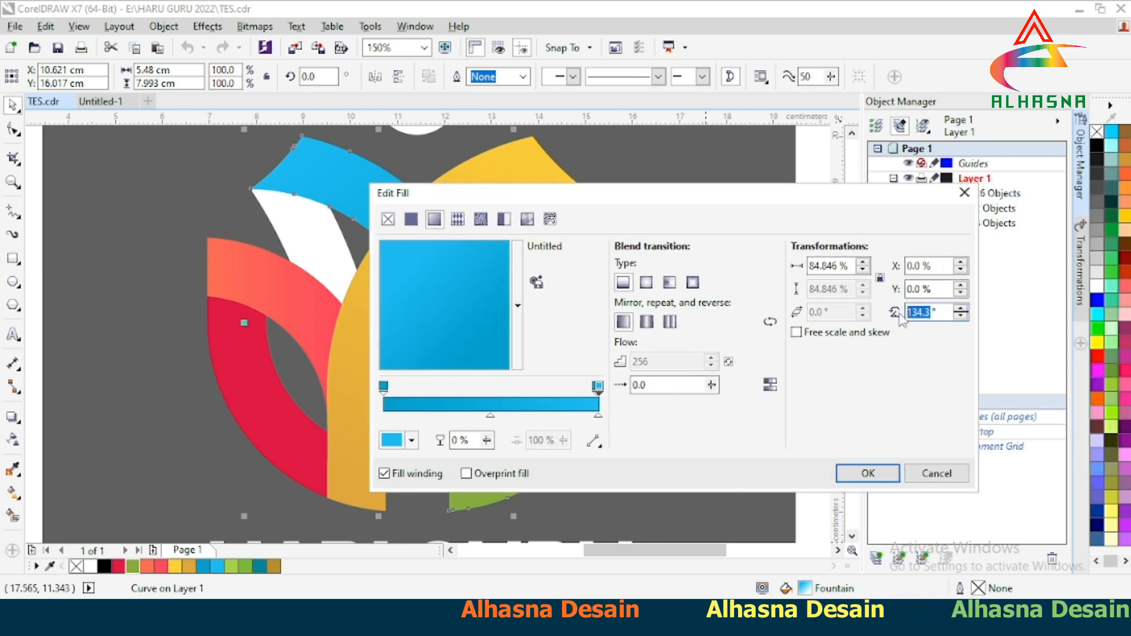
left_click(876, 477)
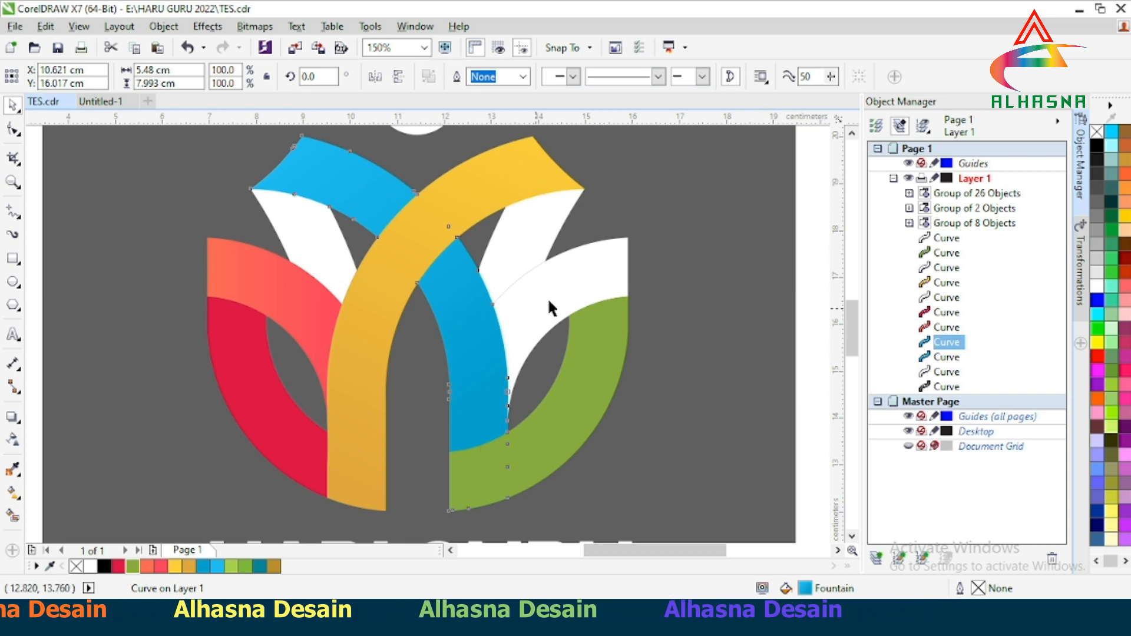
Give the white petal above the solid green curve a fountain fill starting with the palette's light green.
left_click(591, 285)
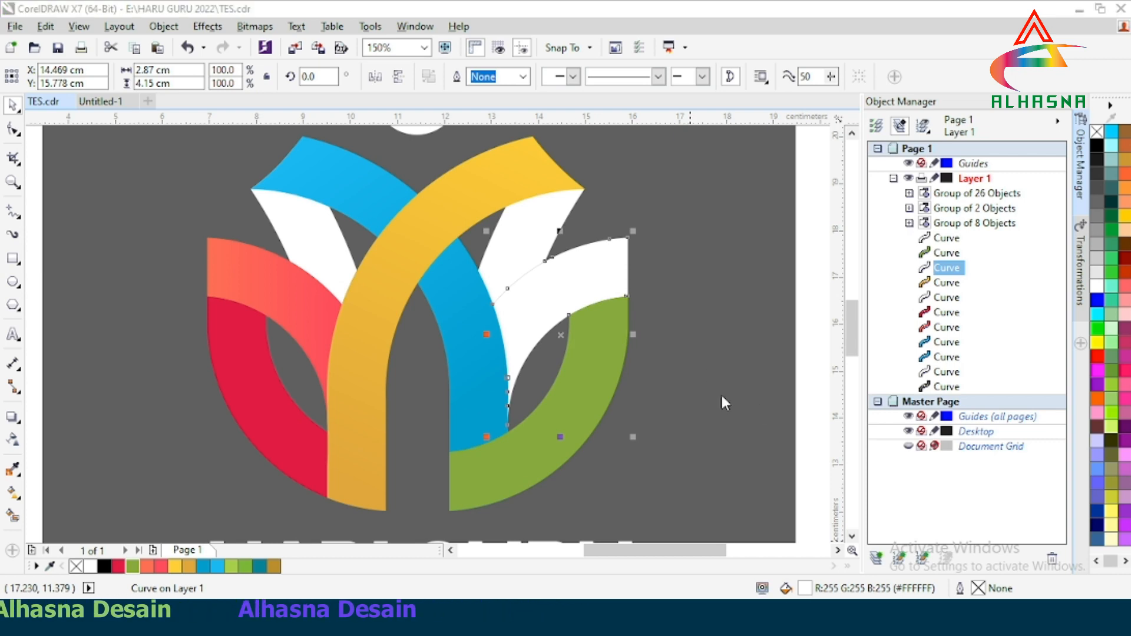
key("shift+F11")
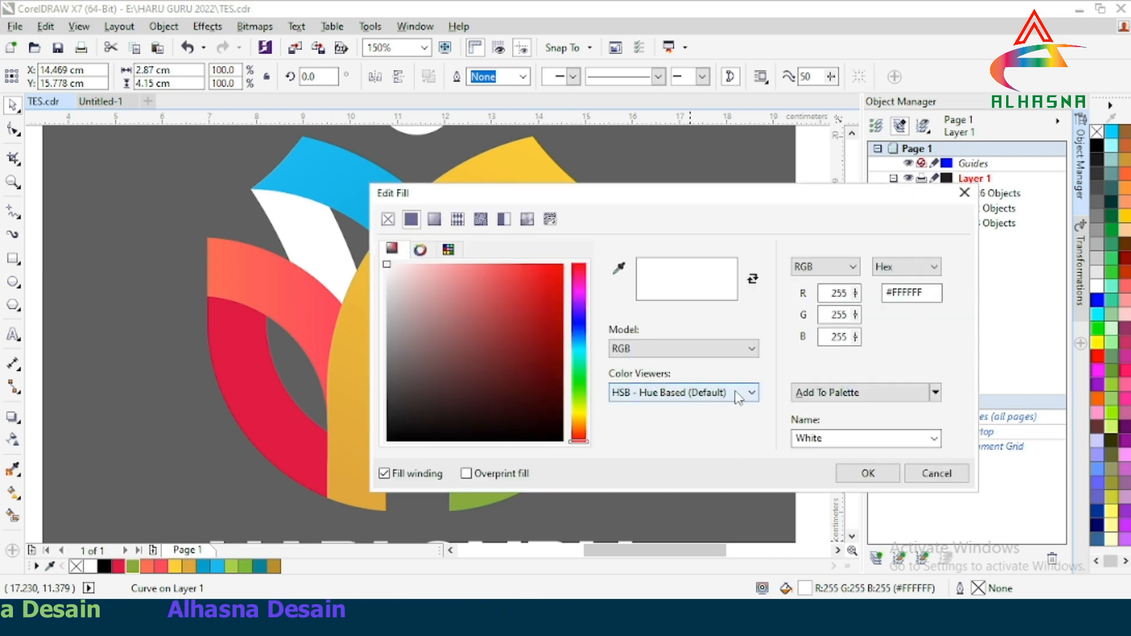
left_click(434, 220)
left_click(384, 387)
left_click(412, 442)
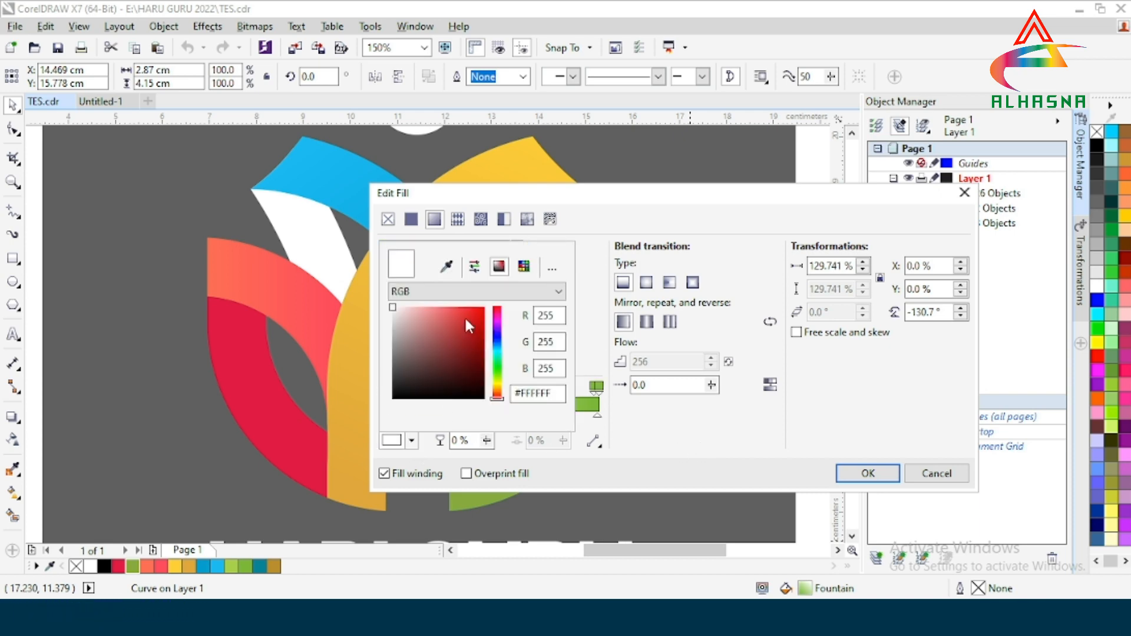
left_click(446, 268)
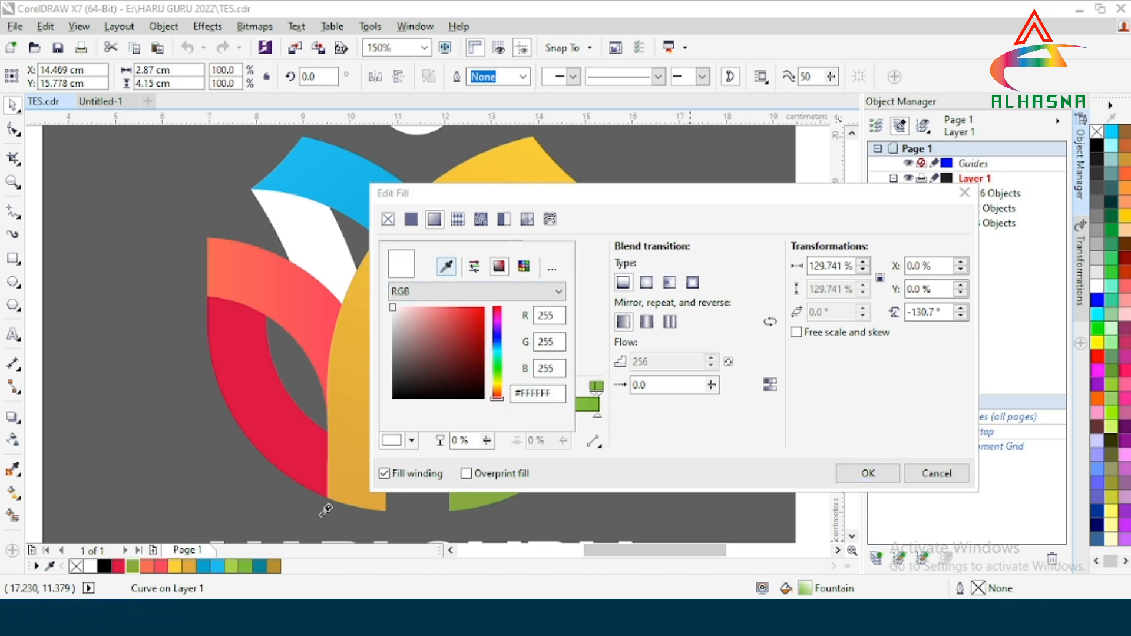
left_click(231, 566)
Set the green petal gradient's end colour to the palette's darker green #7BB636 and apply the fill with a rotation of -130.7°.
left_click(596, 386)
left_click(412, 441)
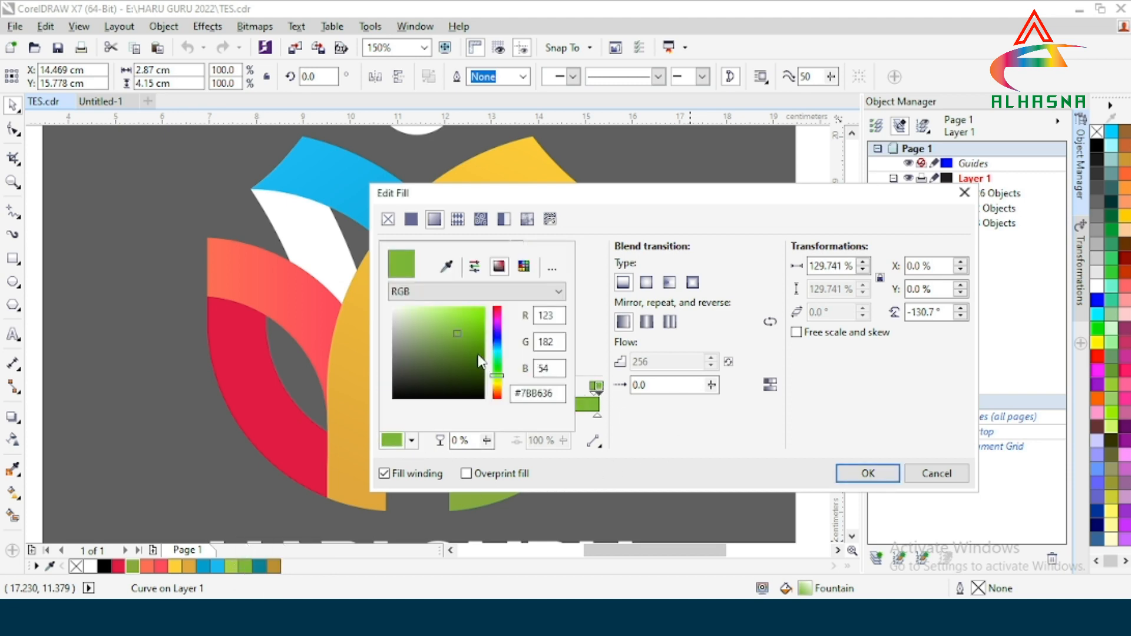
left_click(453, 269)
left_click(245, 567)
left_click(721, 422)
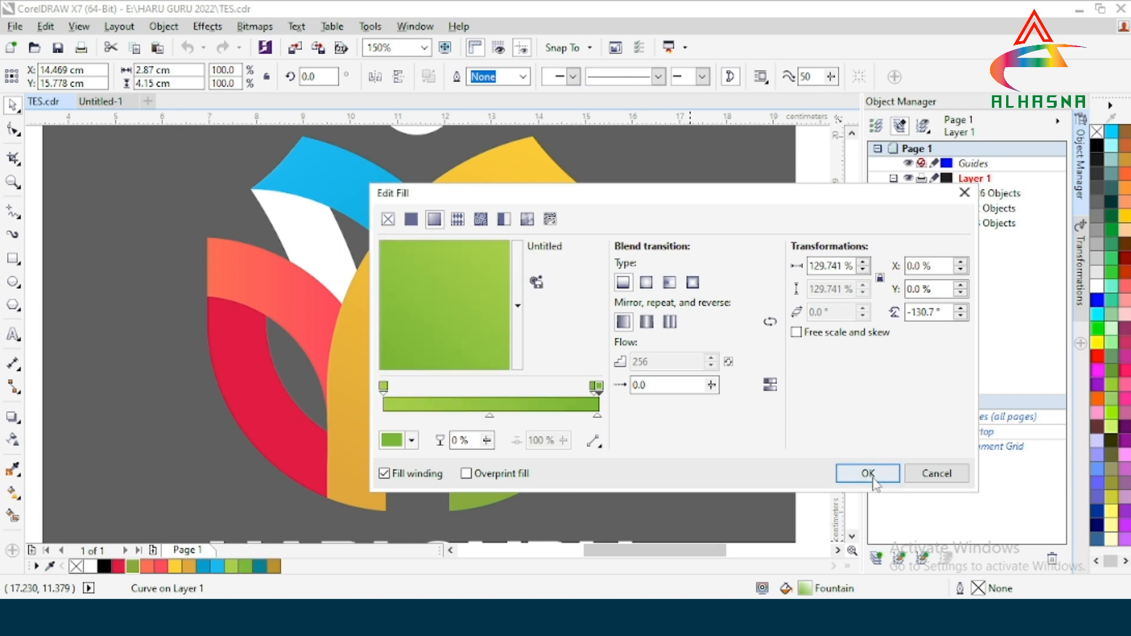
double_click(936, 312)
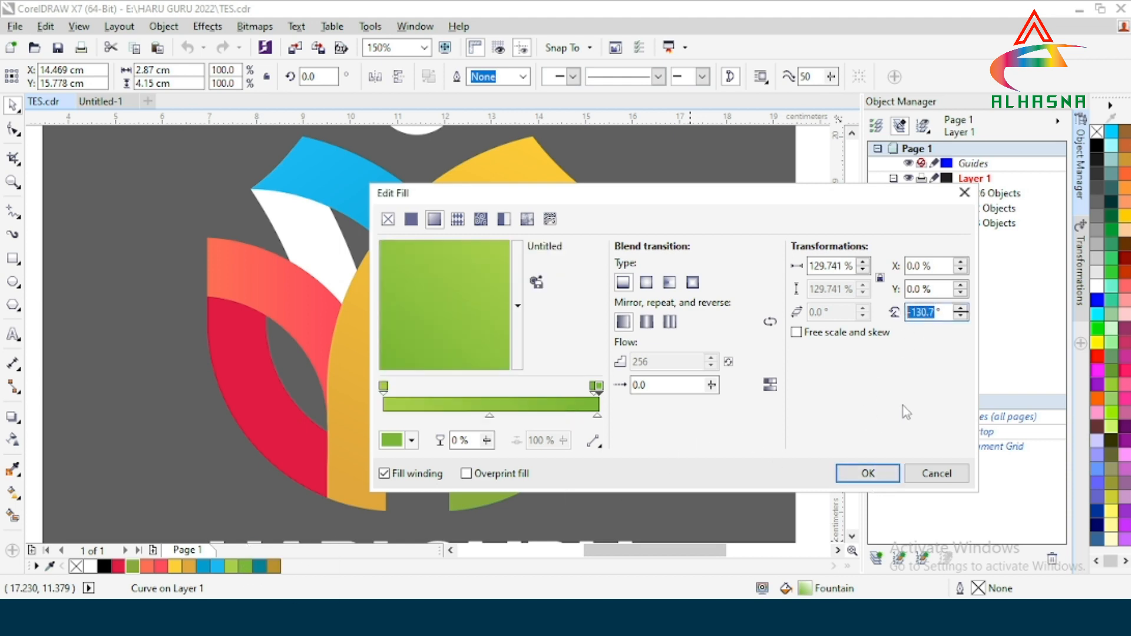
left_click(882, 480)
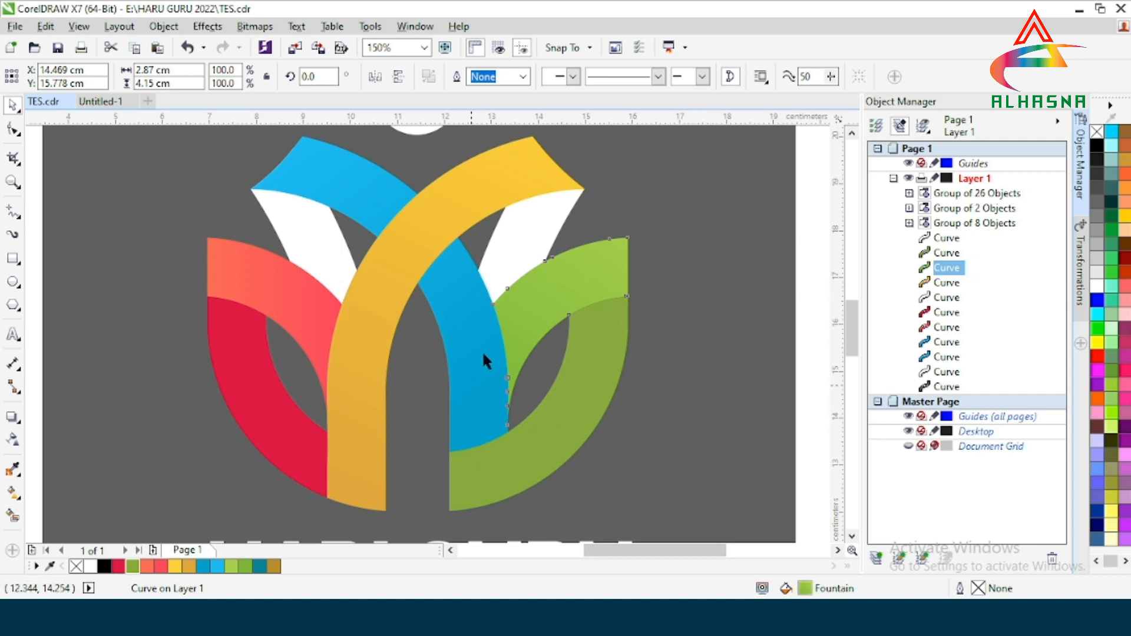
left_click(808, 343)
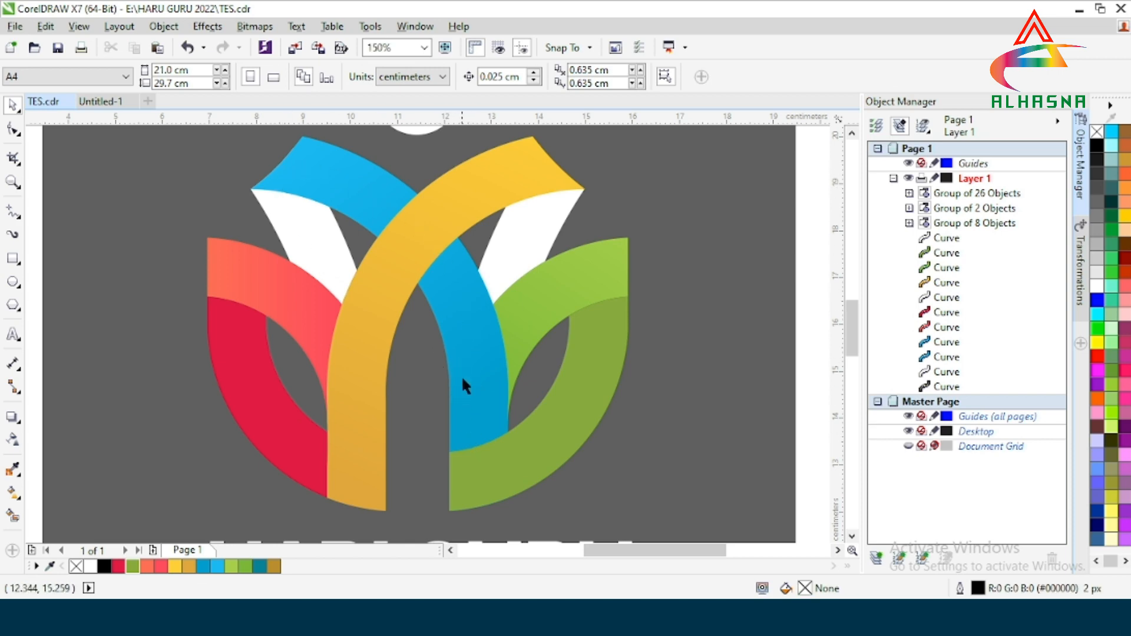
Fill the white strip under the blue arch's tip with teal #078297 and the one under the yellow tip with brown #BA8E2D.
left_click(320, 247)
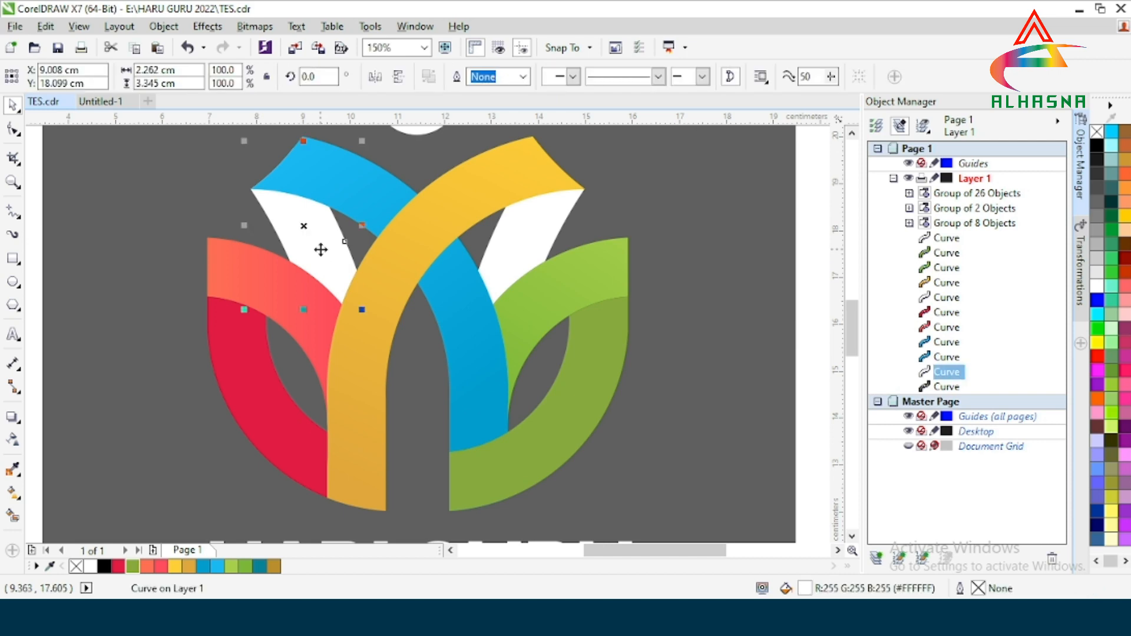
left_click(259, 567)
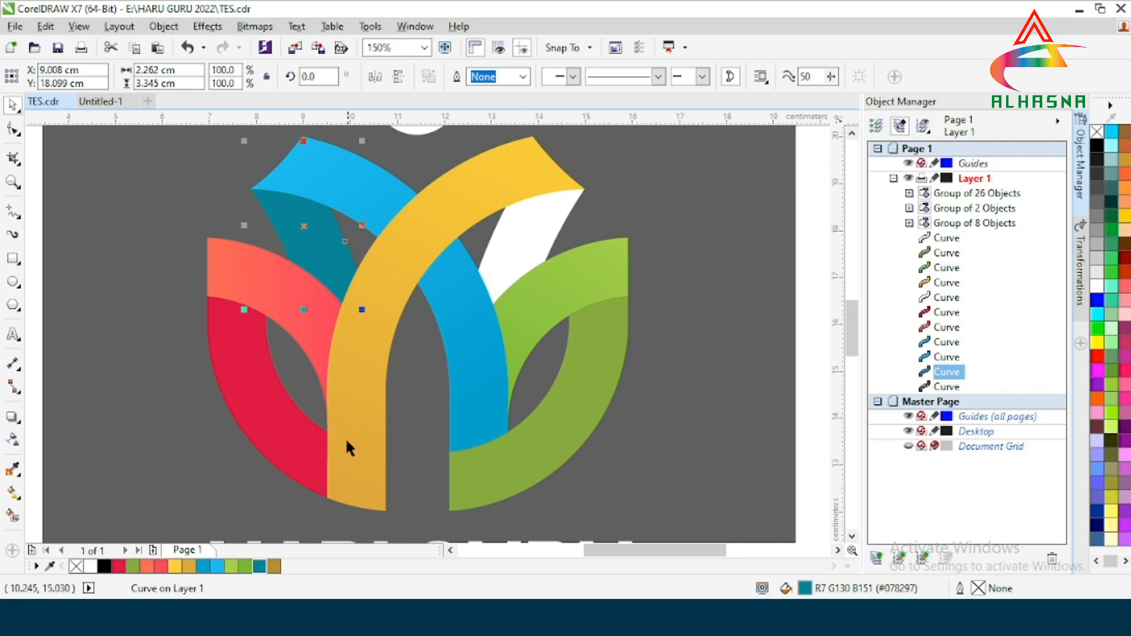
left_click(518, 262)
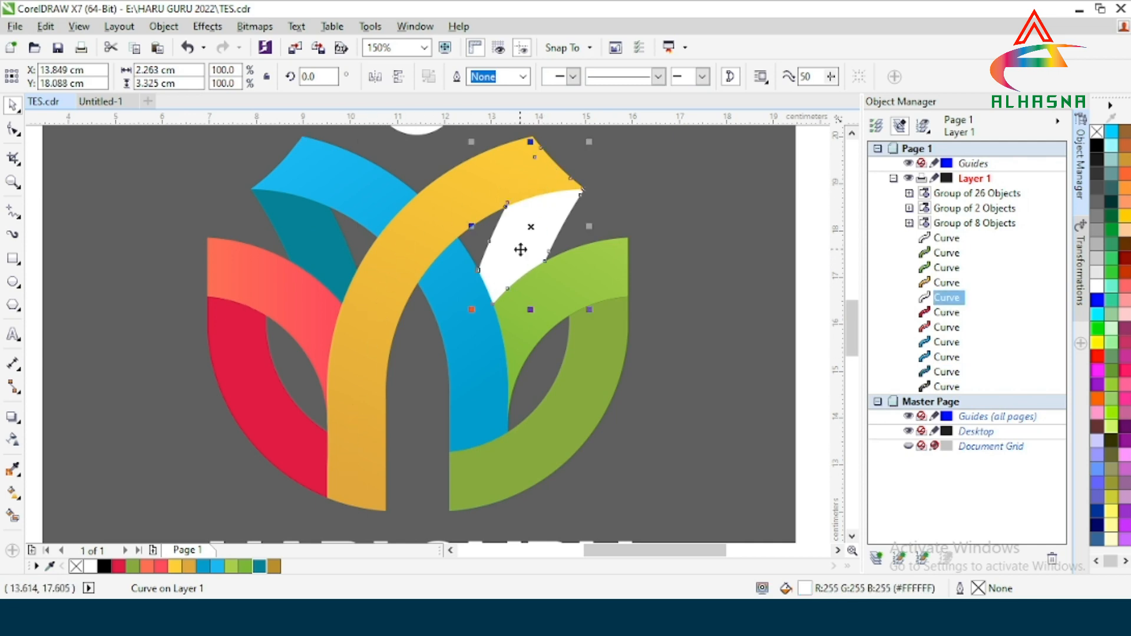
left_click(274, 567)
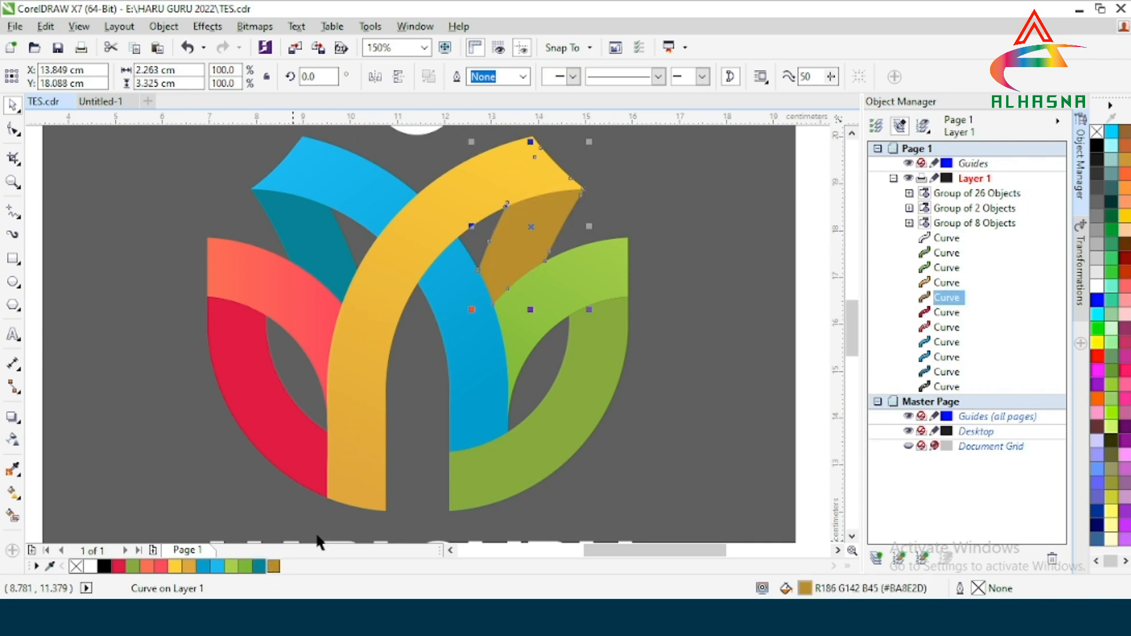
Give the white circle above the arches a fountain fill and reverse the gradient's colour order.
scroll(339, 394, "down", 2)
scroll(382, 262, "up", 2)
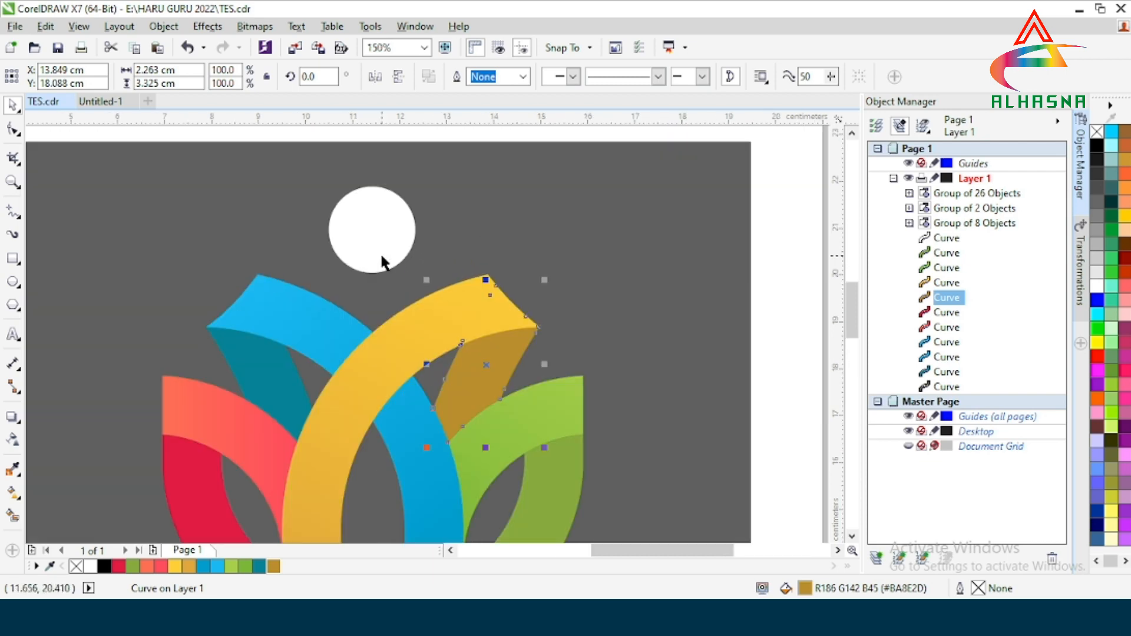
left_click(763, 371)
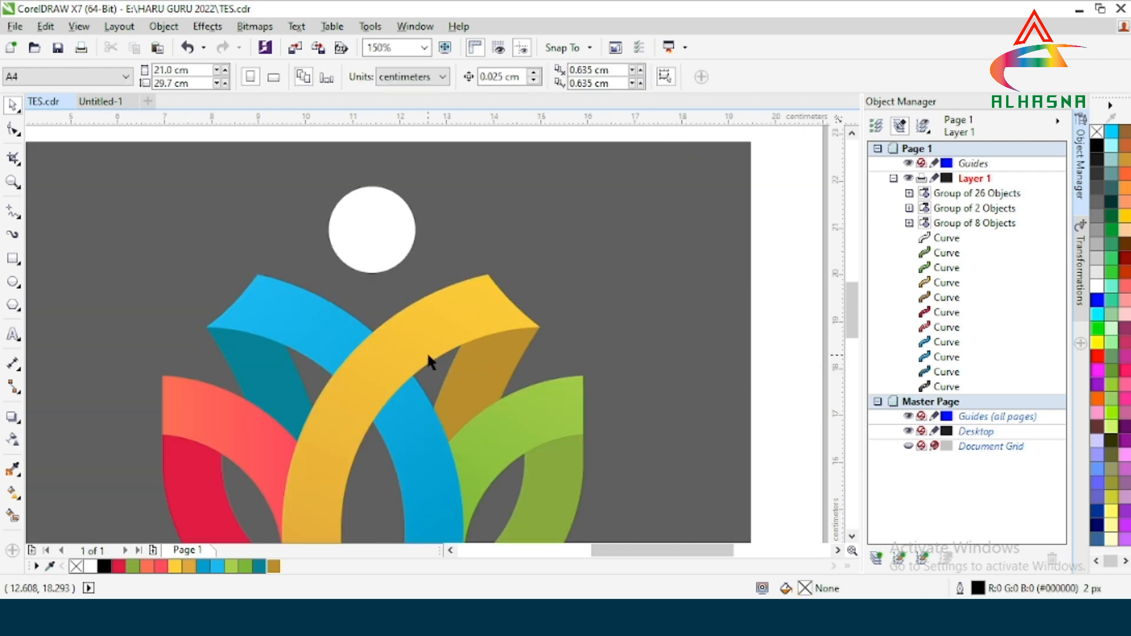
left_click(373, 230)
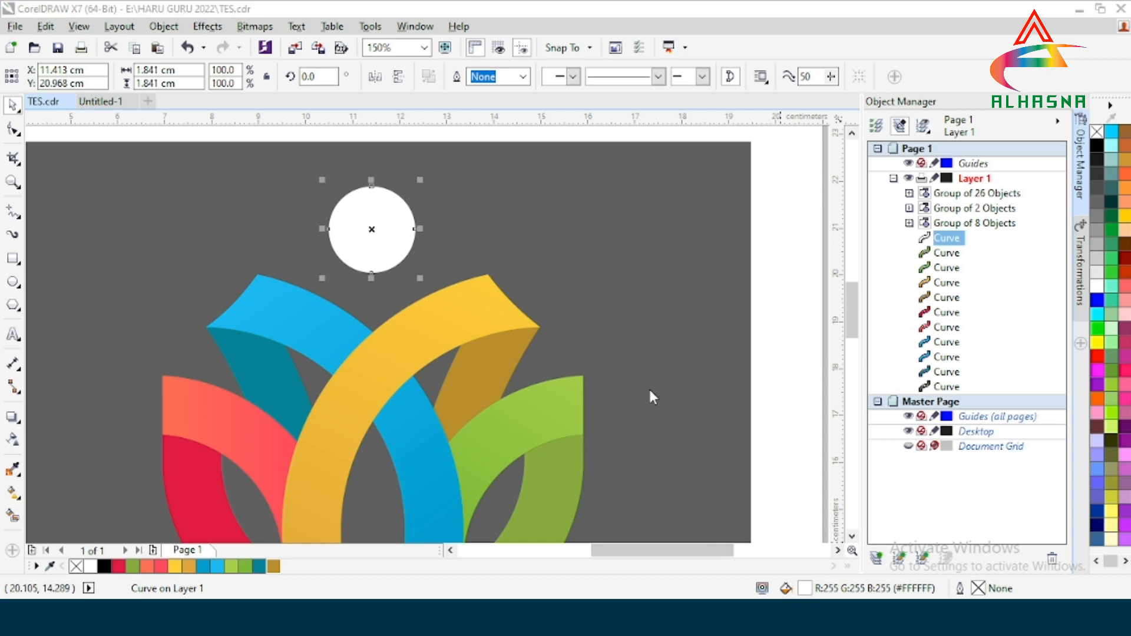
key("shift+F11")
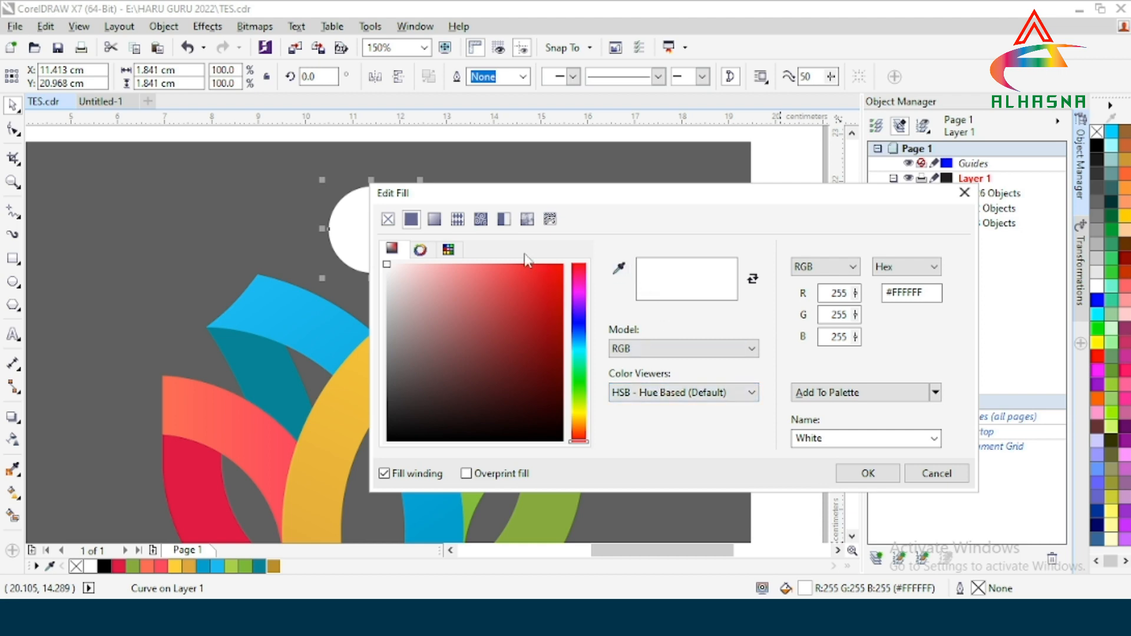
left_click(434, 222)
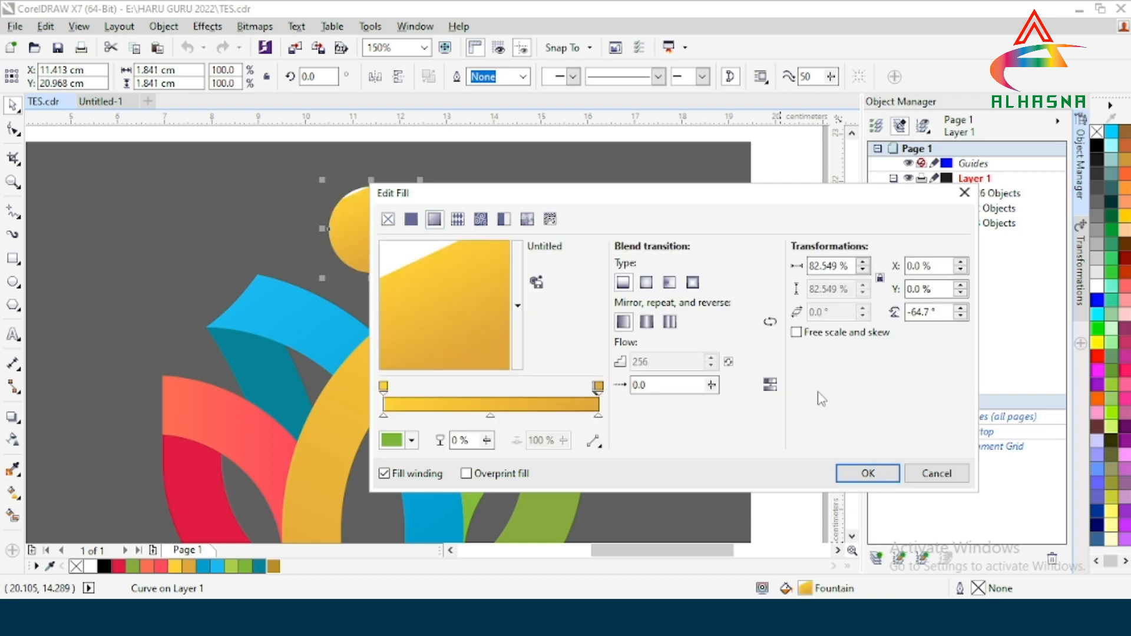
left_click(771, 322)
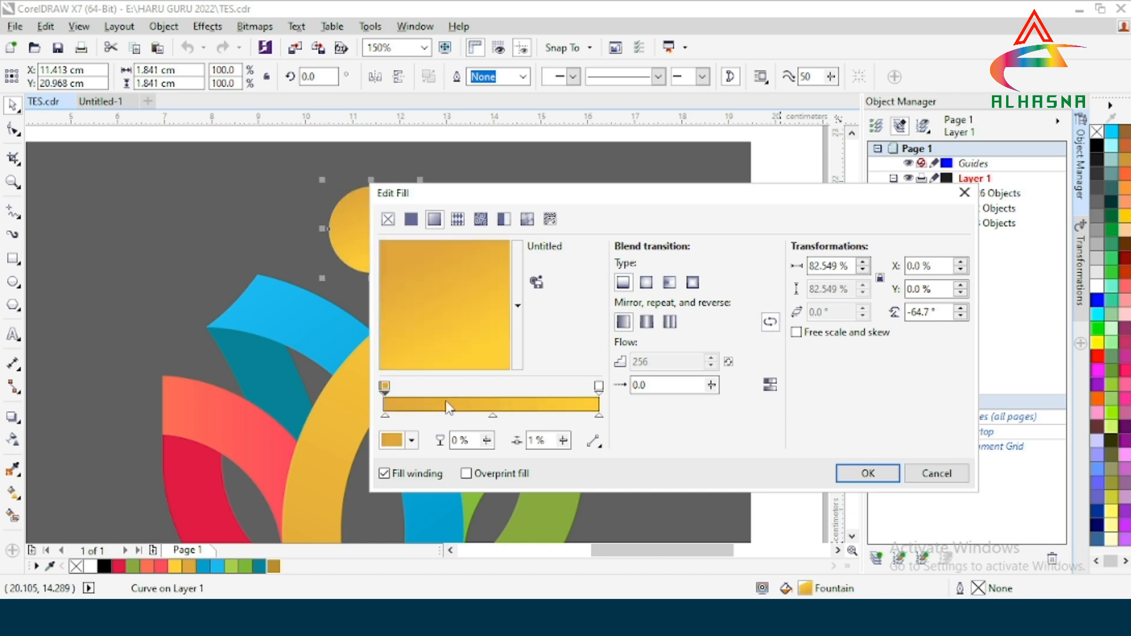
Set the 1% node of the circle's gradient to the palette's yellow #FFCF36.
left_click(412, 442)
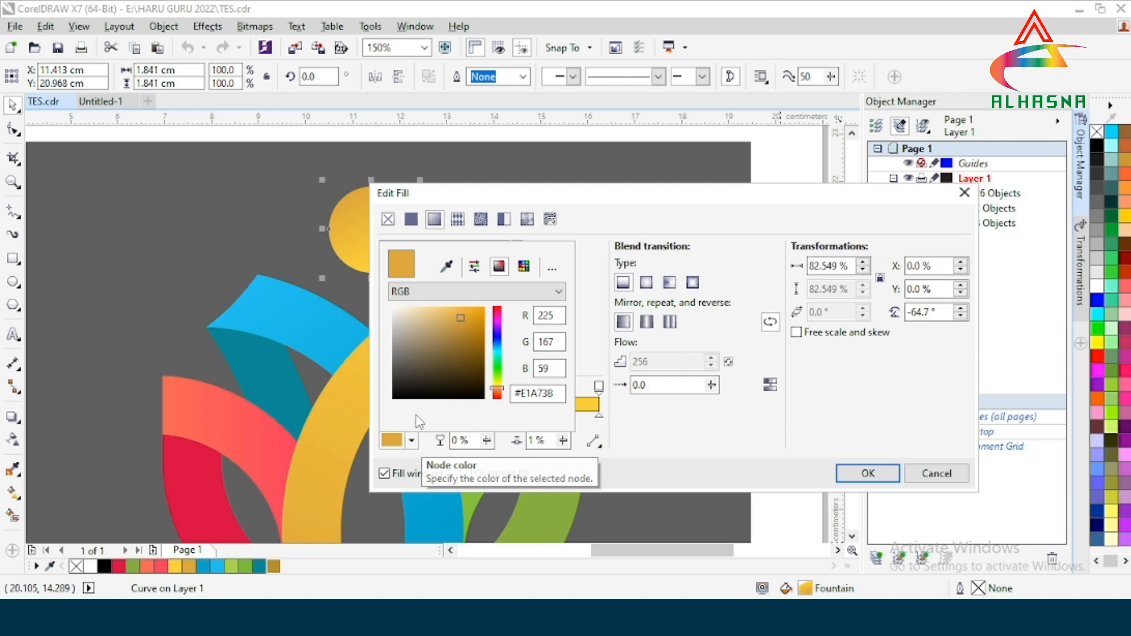
left_click(447, 266)
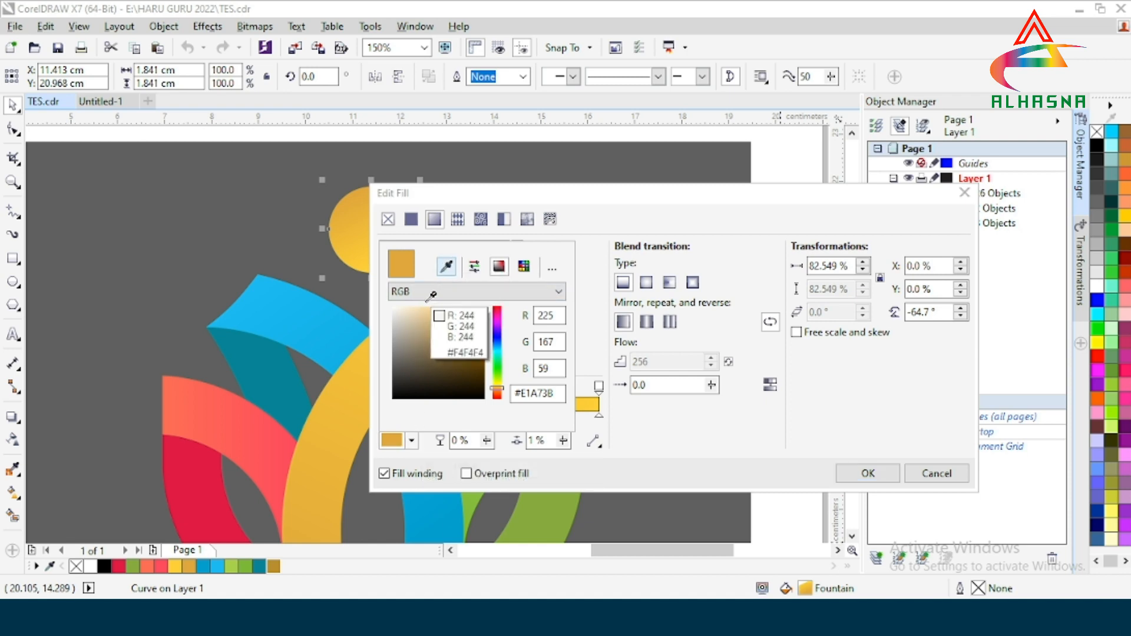
left_click(173, 568)
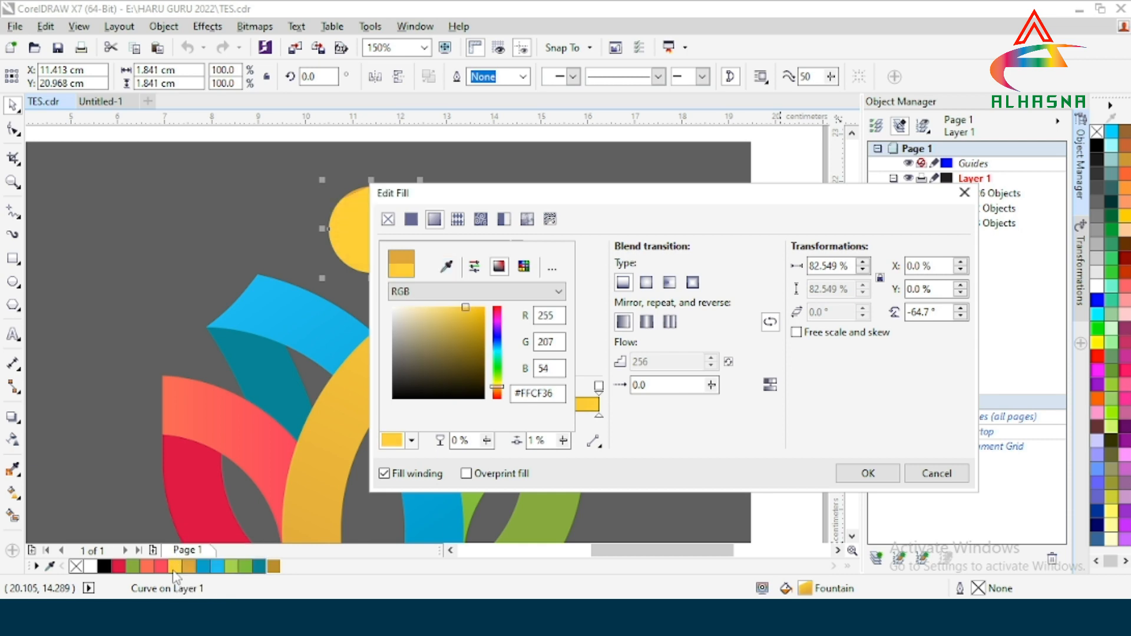
left_click(747, 465)
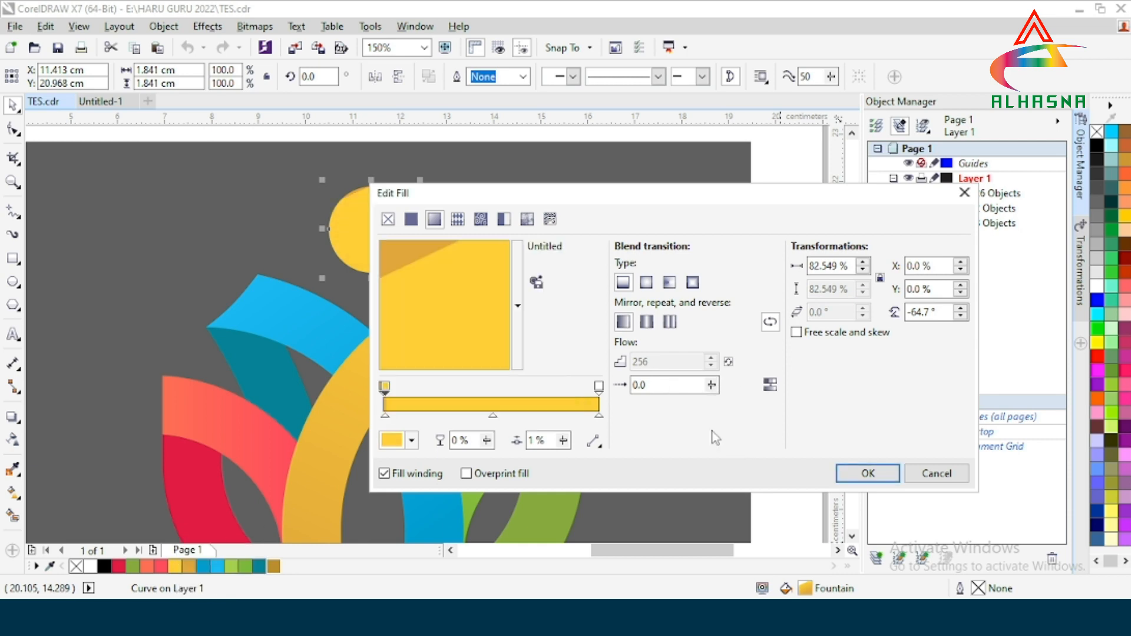
Set the white end node of the circle's gradient to the palette's golden #E1A73B.
left_click_drag(463, 202, 545, 203)
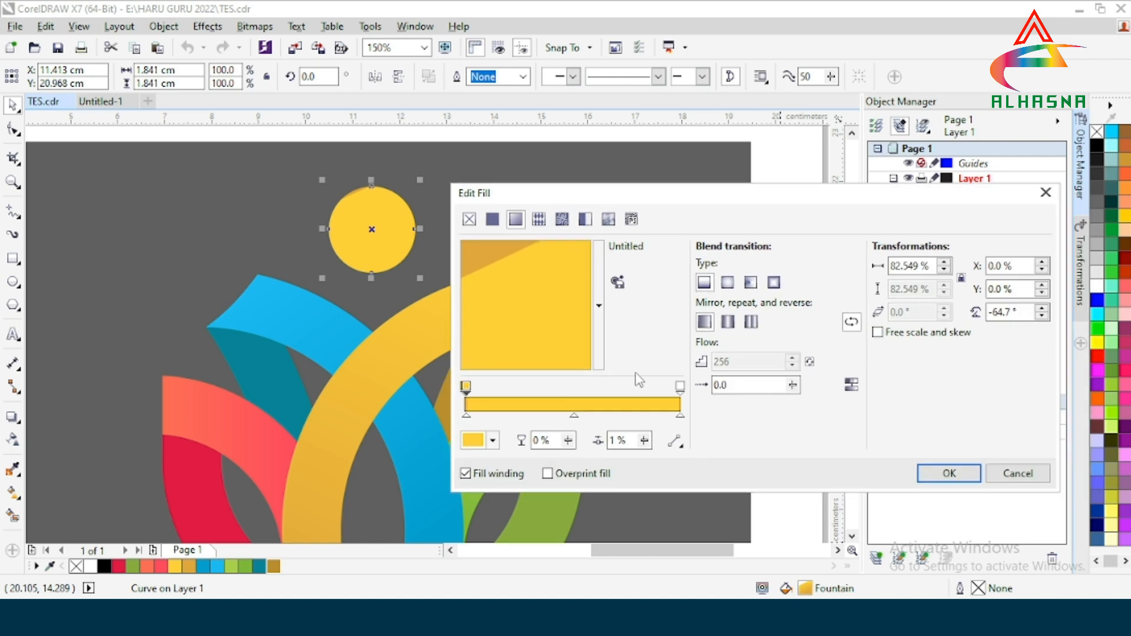
left_click(680, 389)
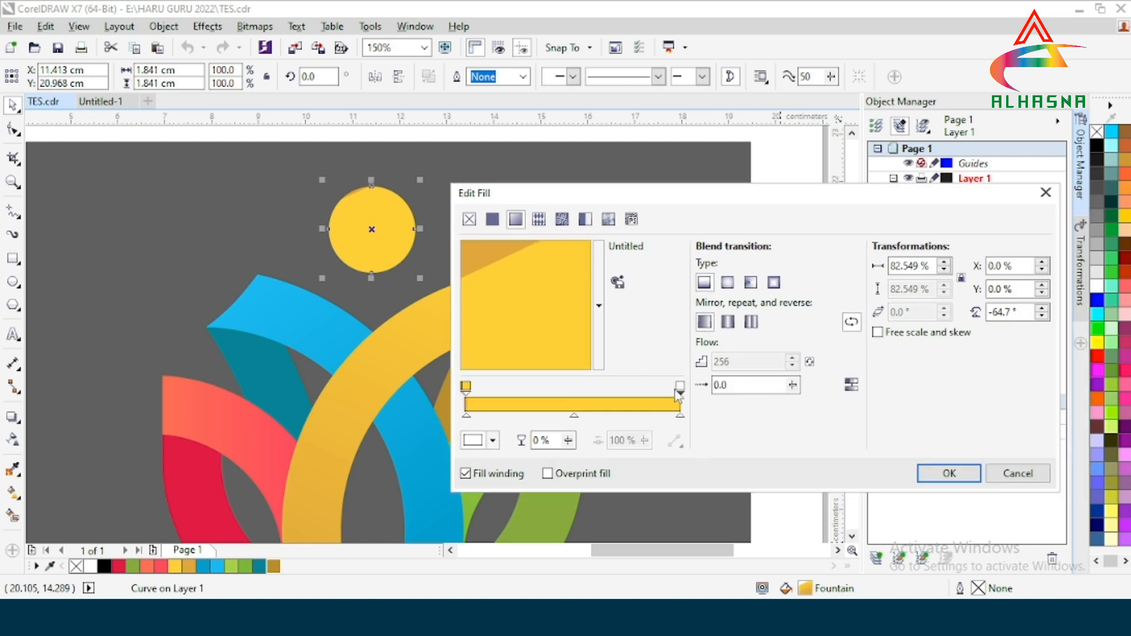
left_click(492, 440)
left_click(528, 266)
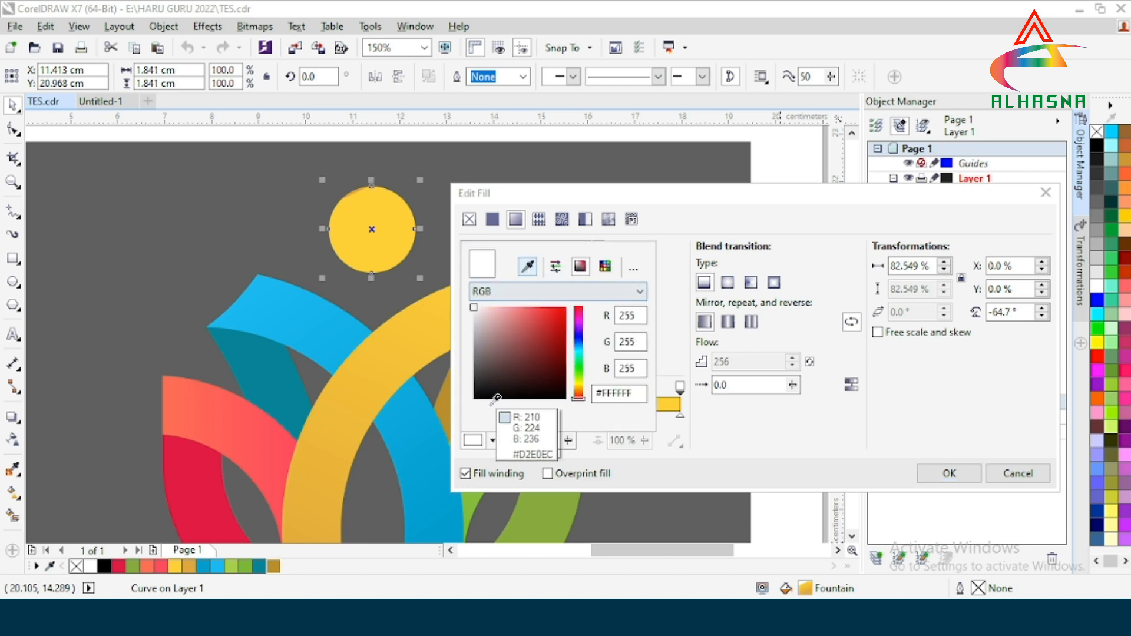
left_click(196, 565)
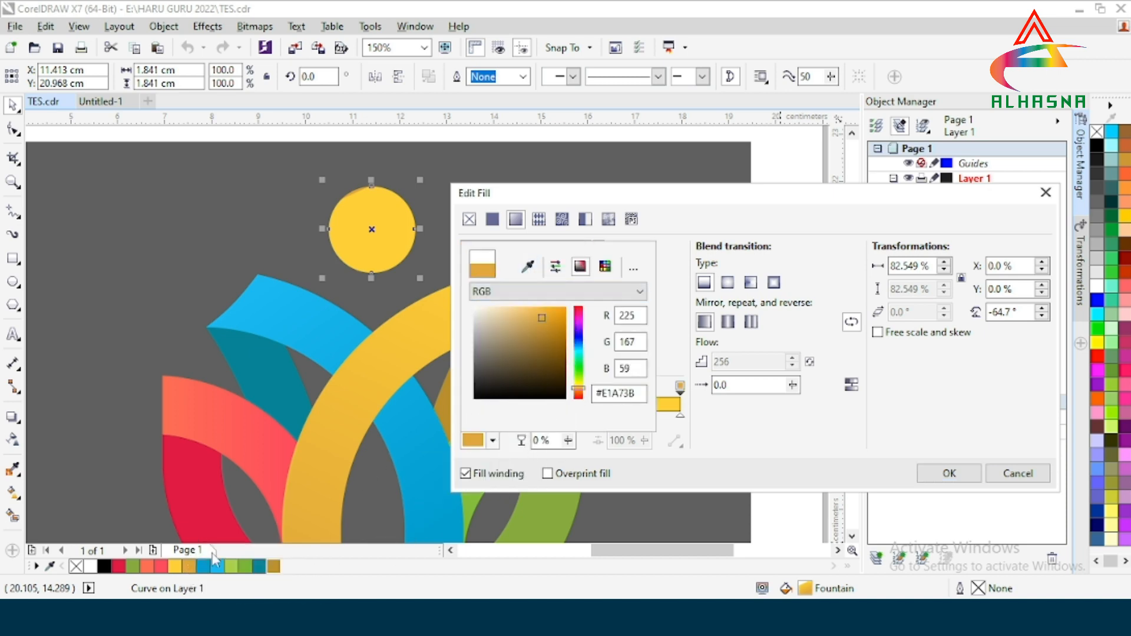
left_click(729, 435)
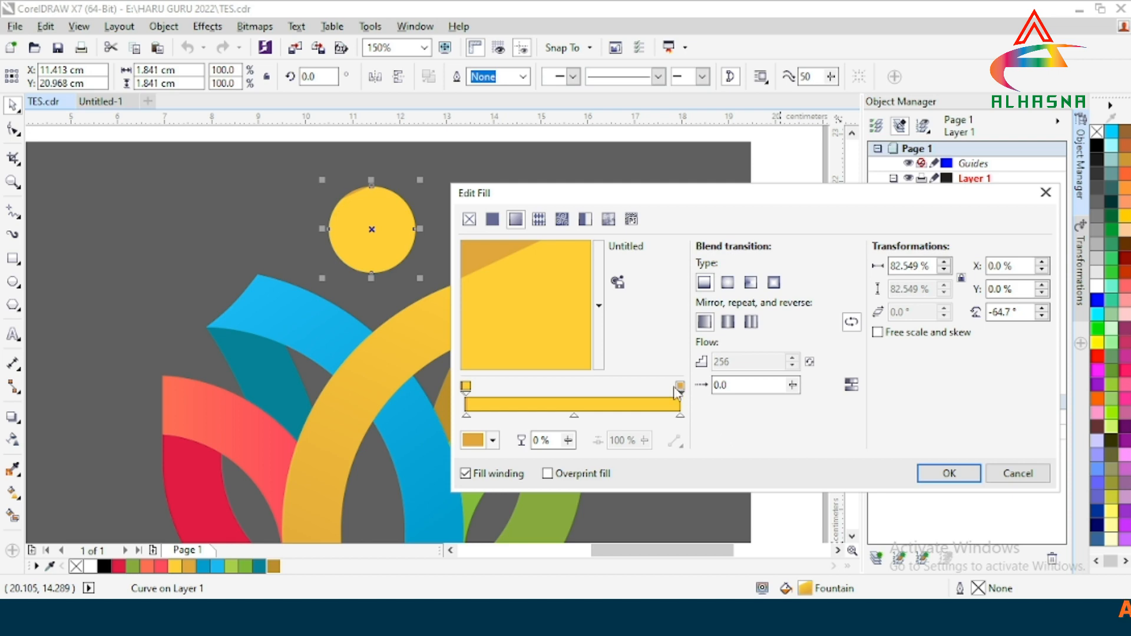
Shift the extra yellow node near the start of the circle's gradient to 54% and delete it.
double_click(477, 389)
left_click_drag(479, 387, 581, 390)
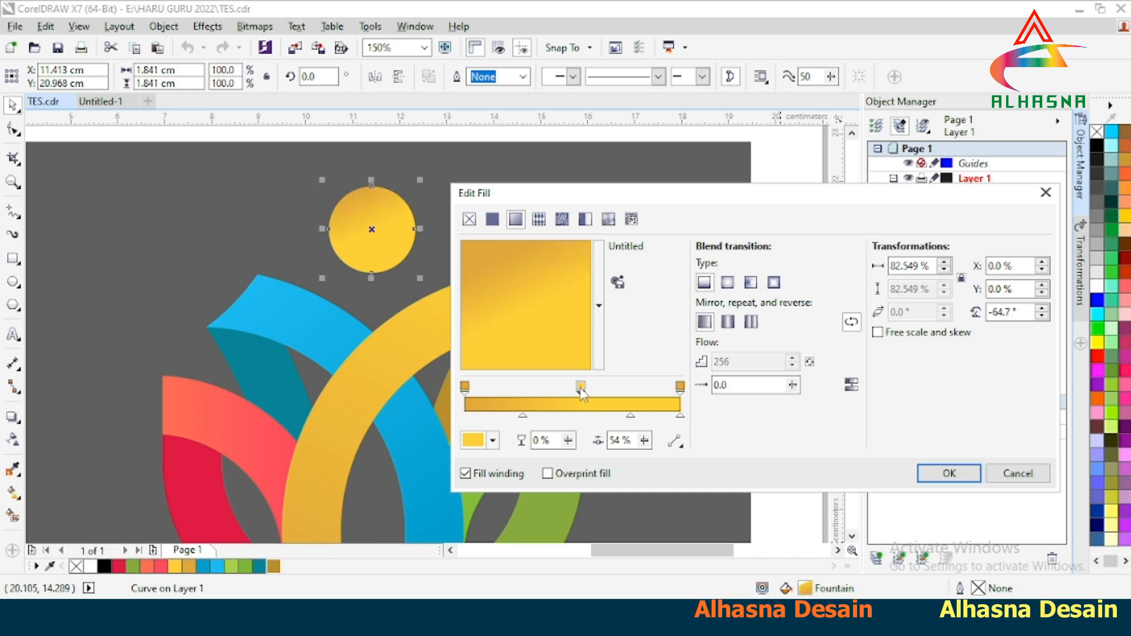
double_click(581, 388)
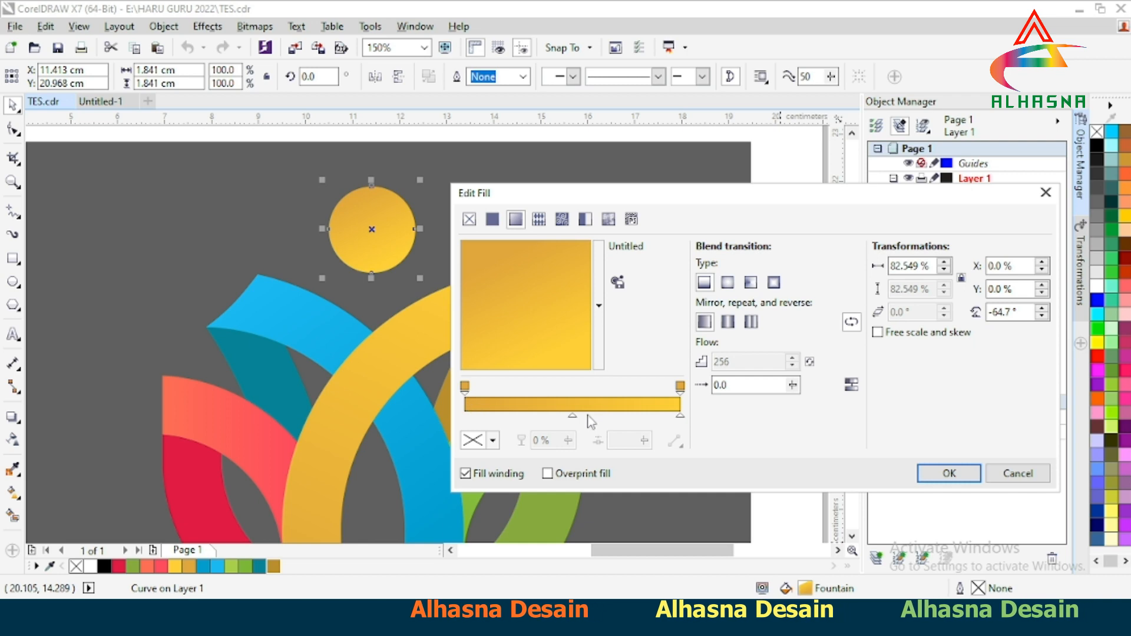
Reverse the circle's gradient and delete the yellow node sitting at 1%.
left_click(850, 321)
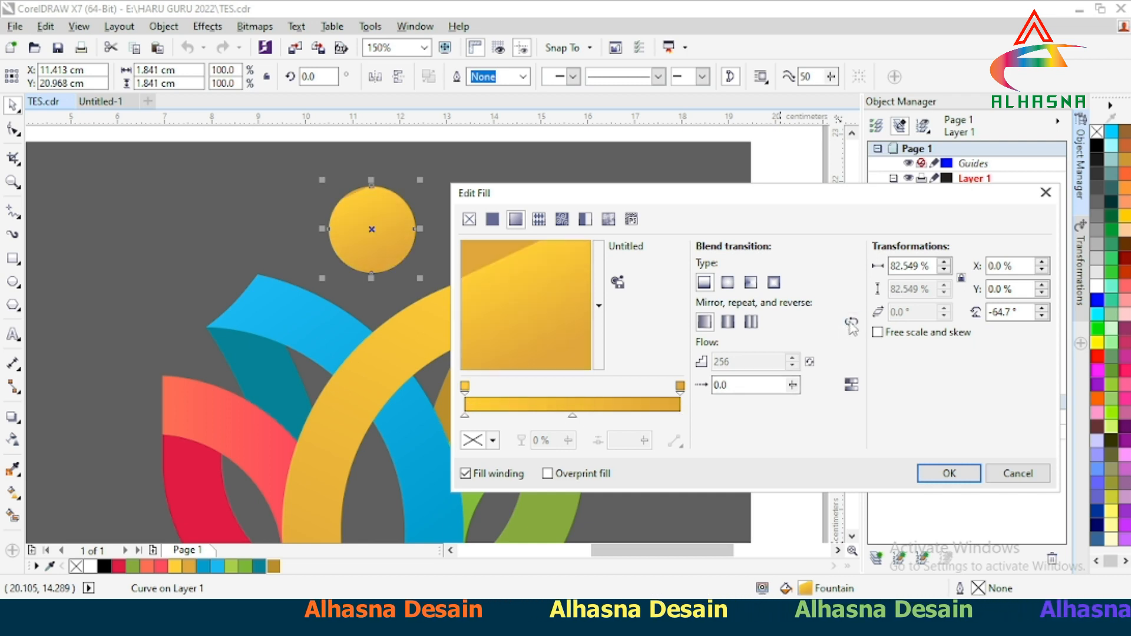
left_click(570, 417)
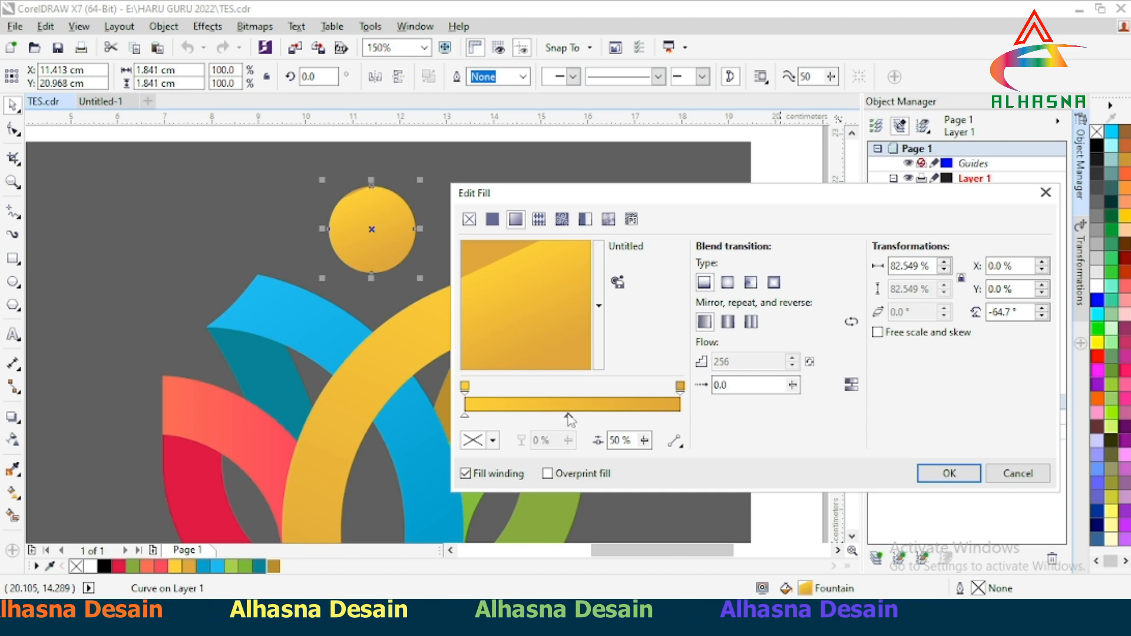
left_click_drag(571, 418, 574, 420)
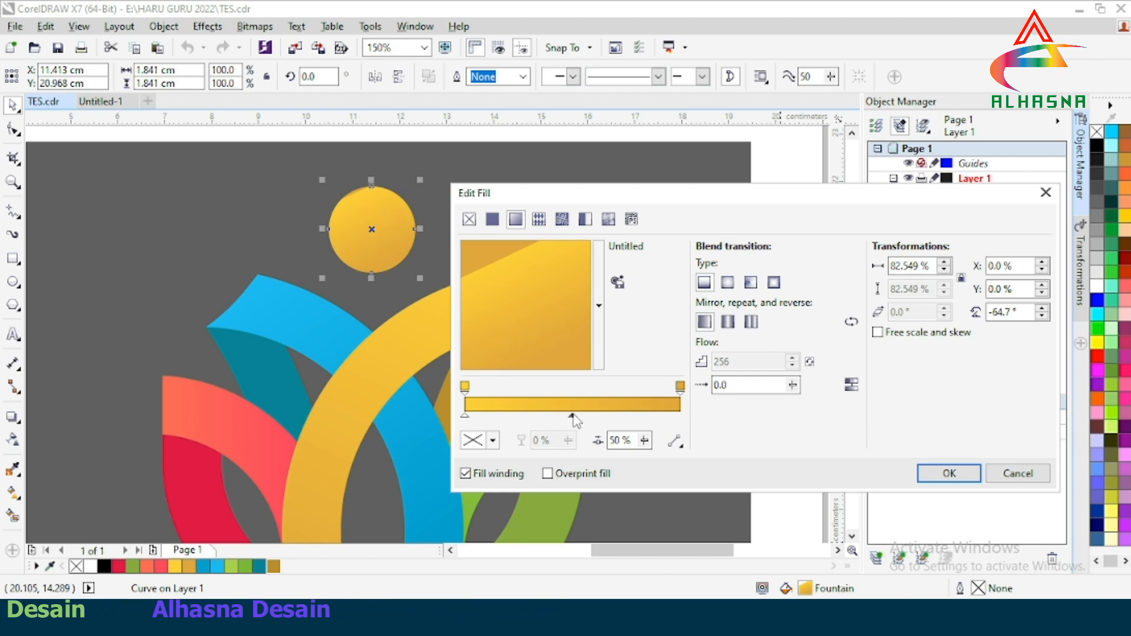
double_click(465, 387)
left_click_drag(466, 387, 446, 403)
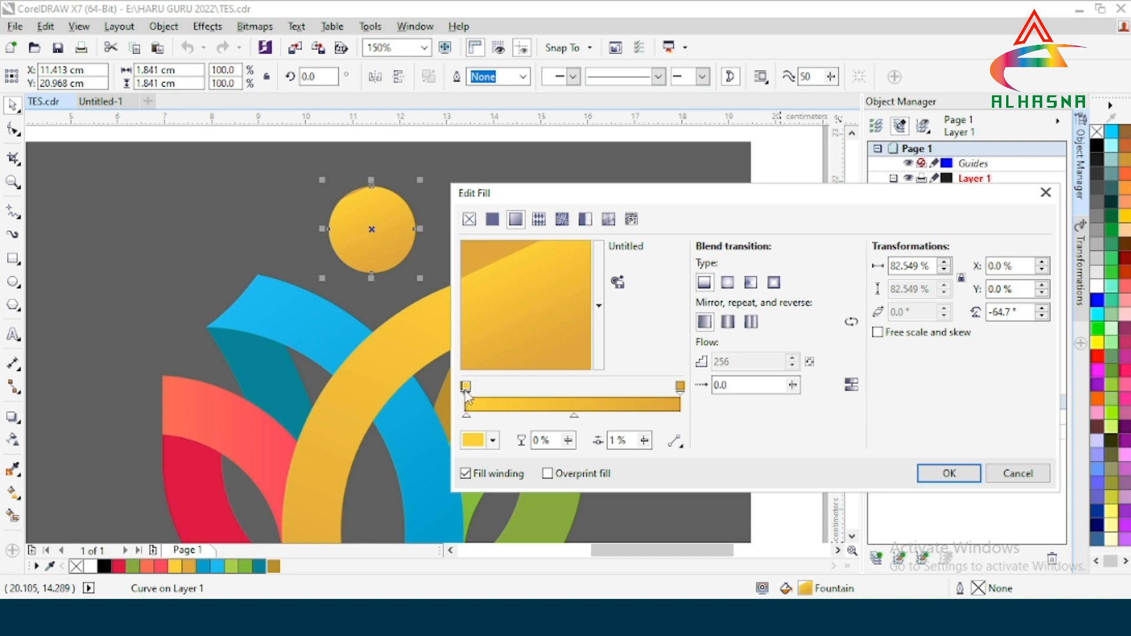
double_click(467, 387)
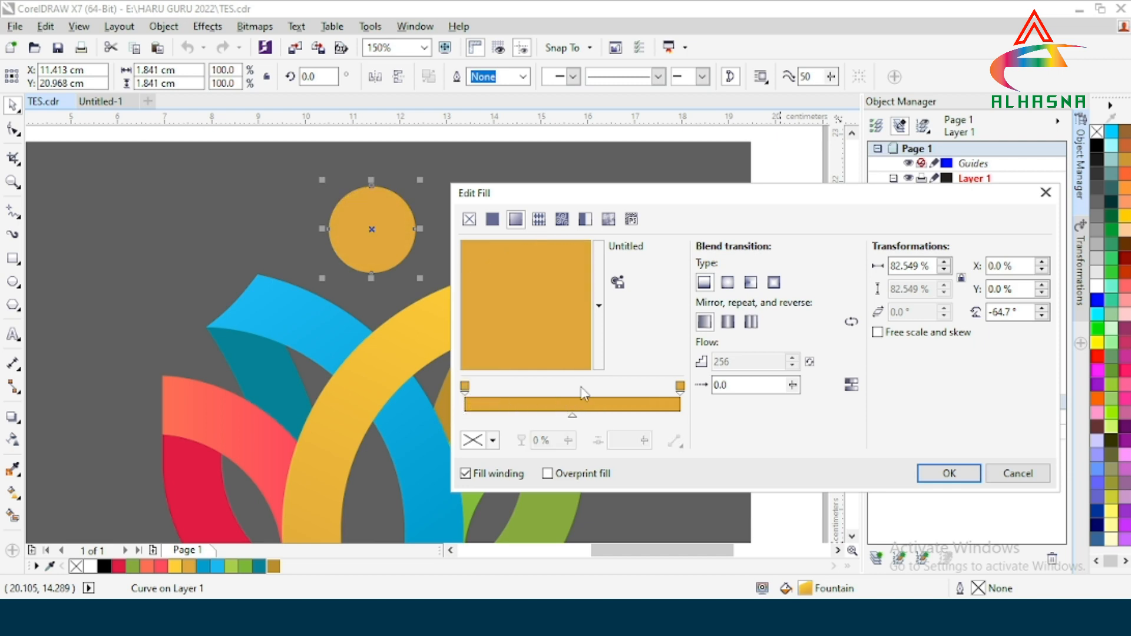
Set the start node of the circle's gradient to the document palette's yellow.
left_click(465, 387)
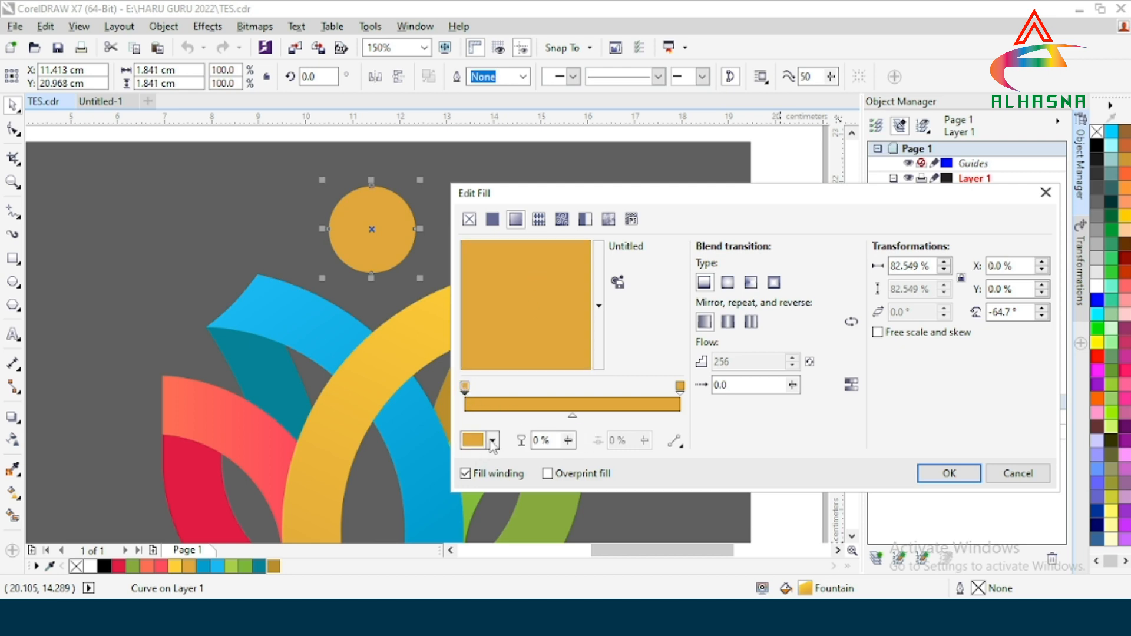
left_click(492, 441)
left_click(528, 266)
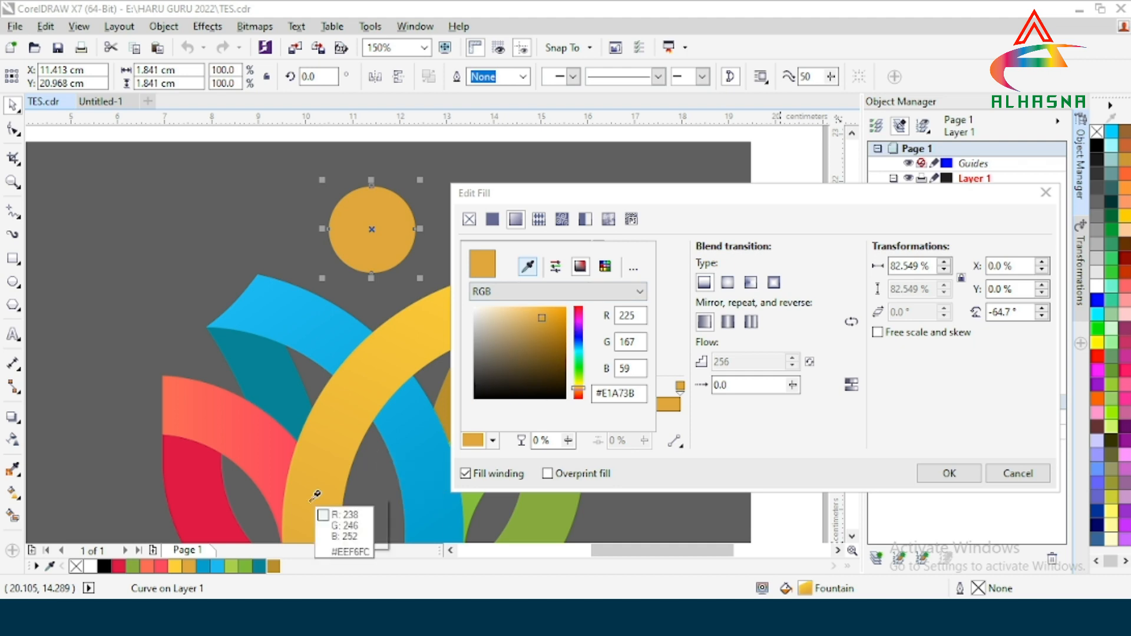
left_click(179, 561)
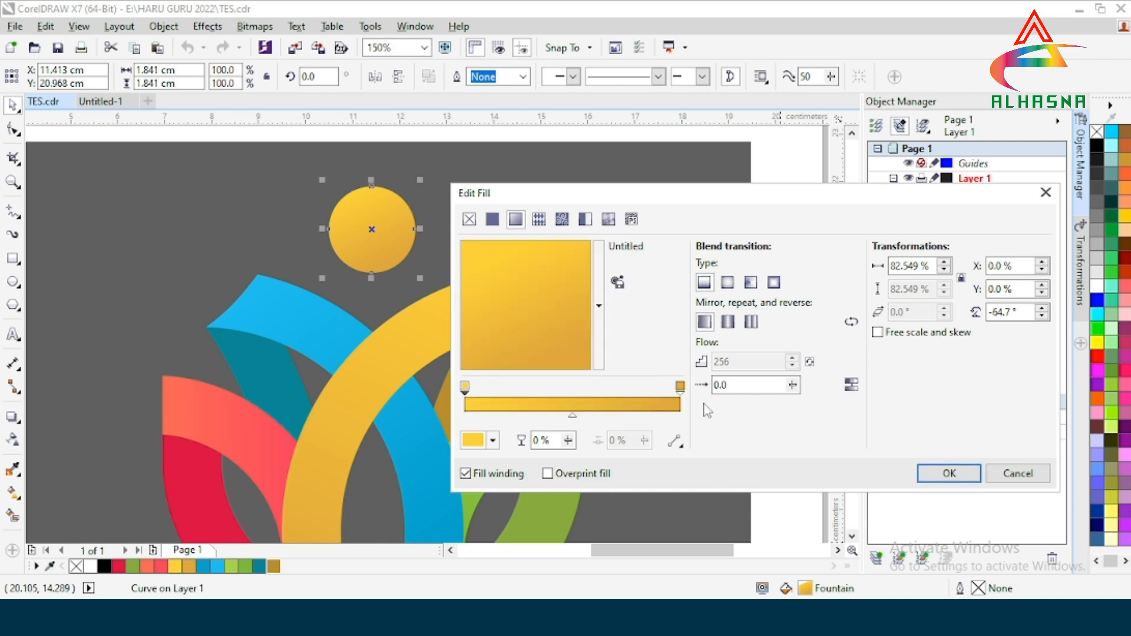
Sample the palette's golden #E1A73B for the gradient's end node, apply the fountain fill and deselect the circle.
left_click(680, 387)
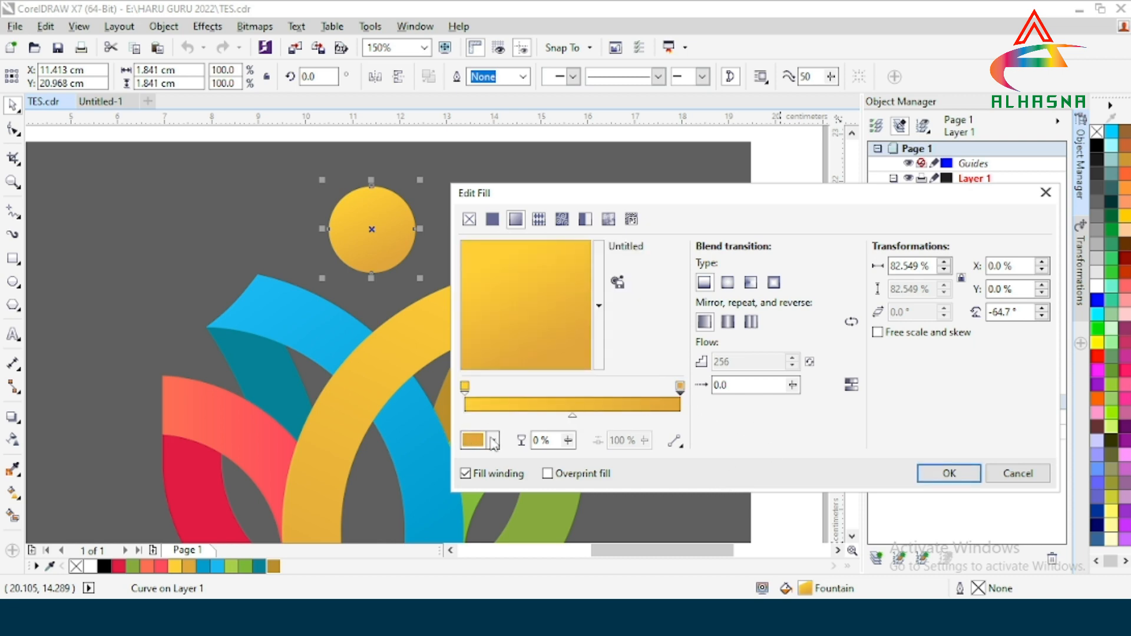
left_click(493, 441)
left_click(528, 269)
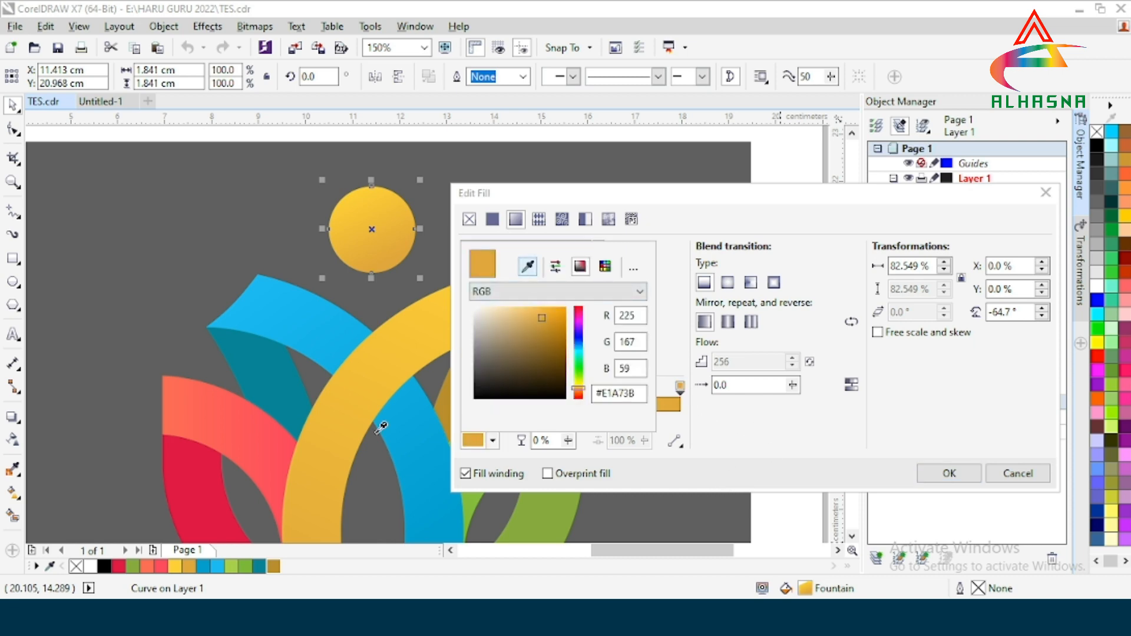
left_click(189, 567)
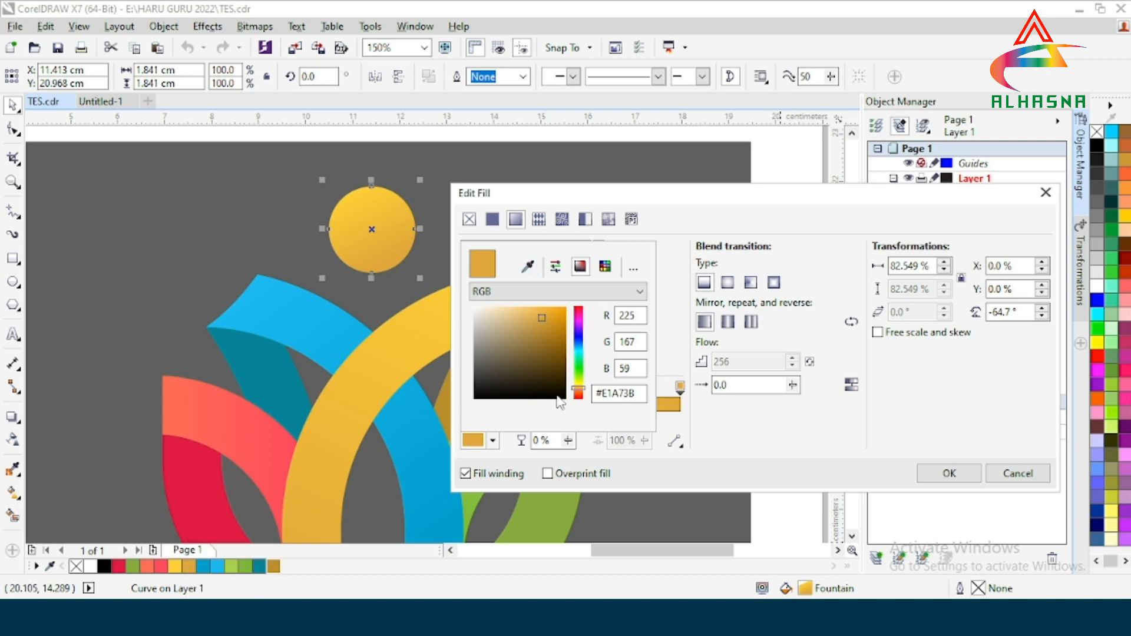
left_click(764, 448)
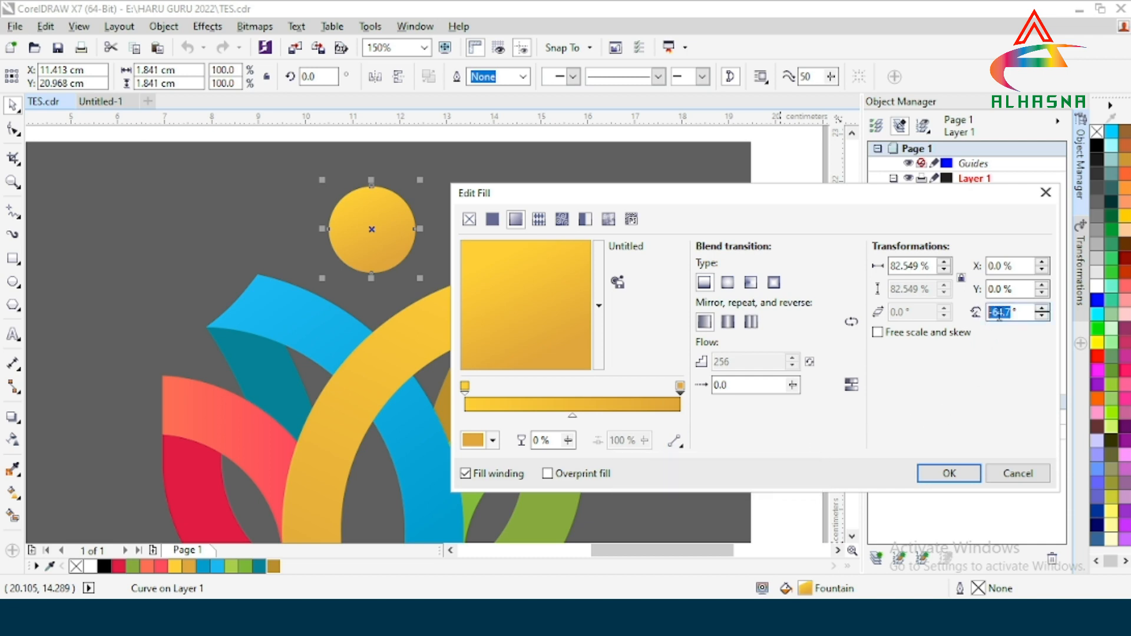
left_click(952, 477)
left_click(791, 399)
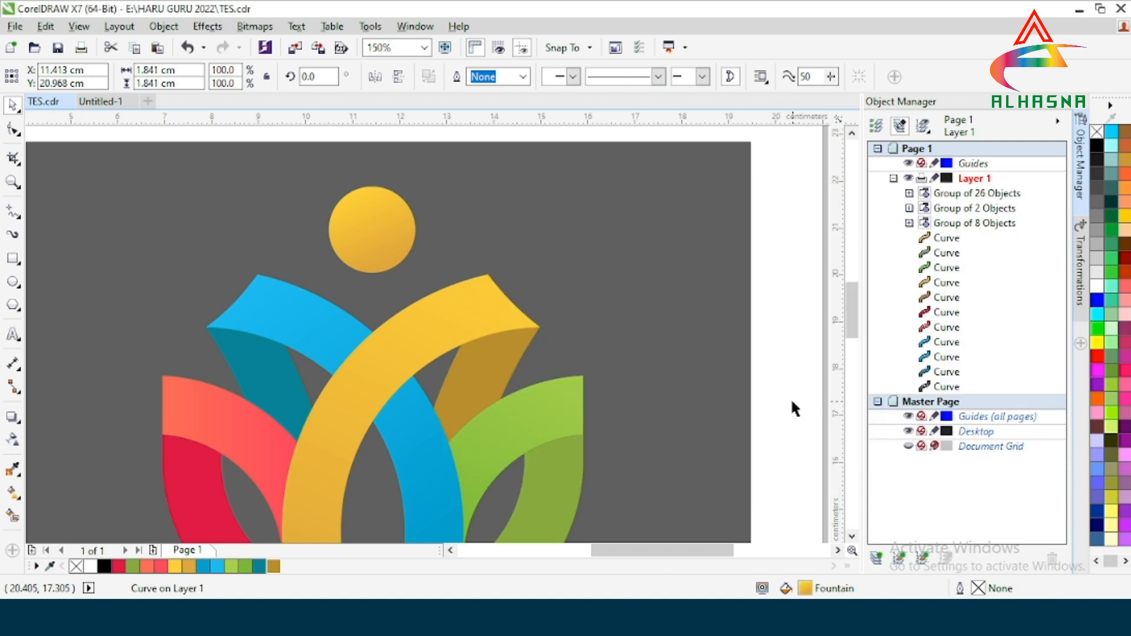
Try a solid yellow #FFFF00 fill on the circle, undo it and deselect the circle.
scroll(353, 224, "up", 1)
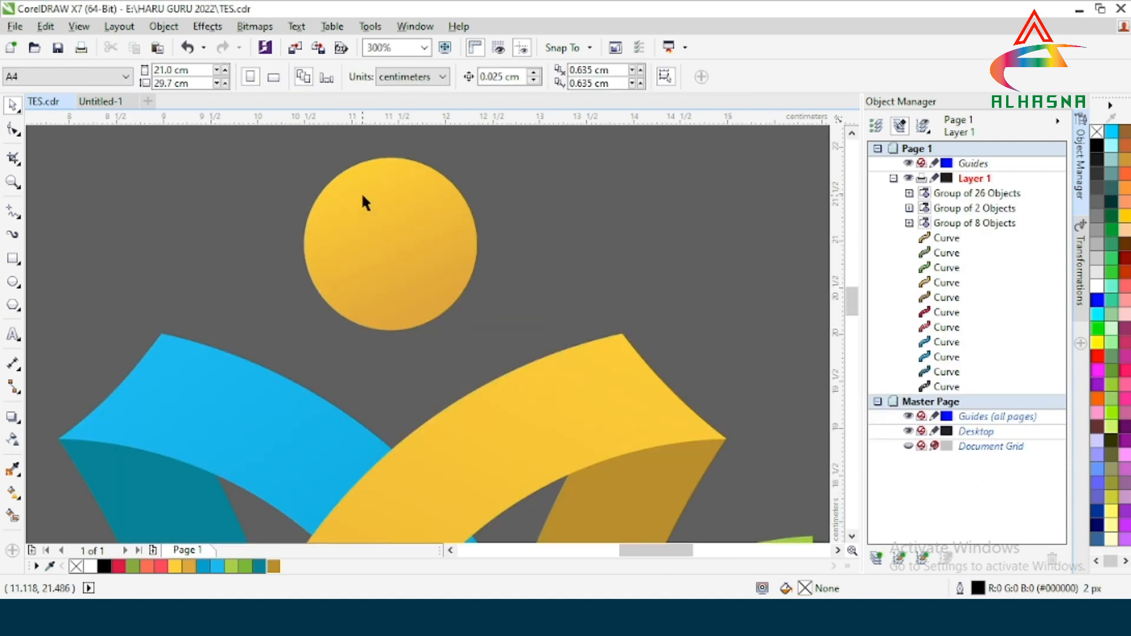
scroll(364, 201, "up", 1)
left_click_drag(856, 302, 854, 296)
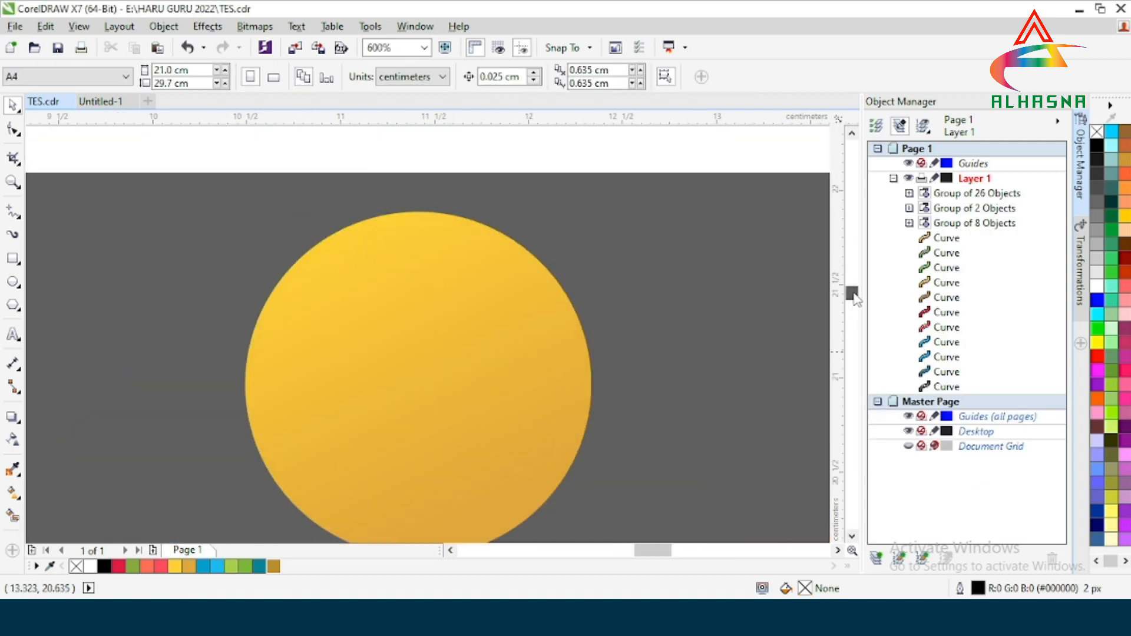
scroll(442, 394, "down", 1)
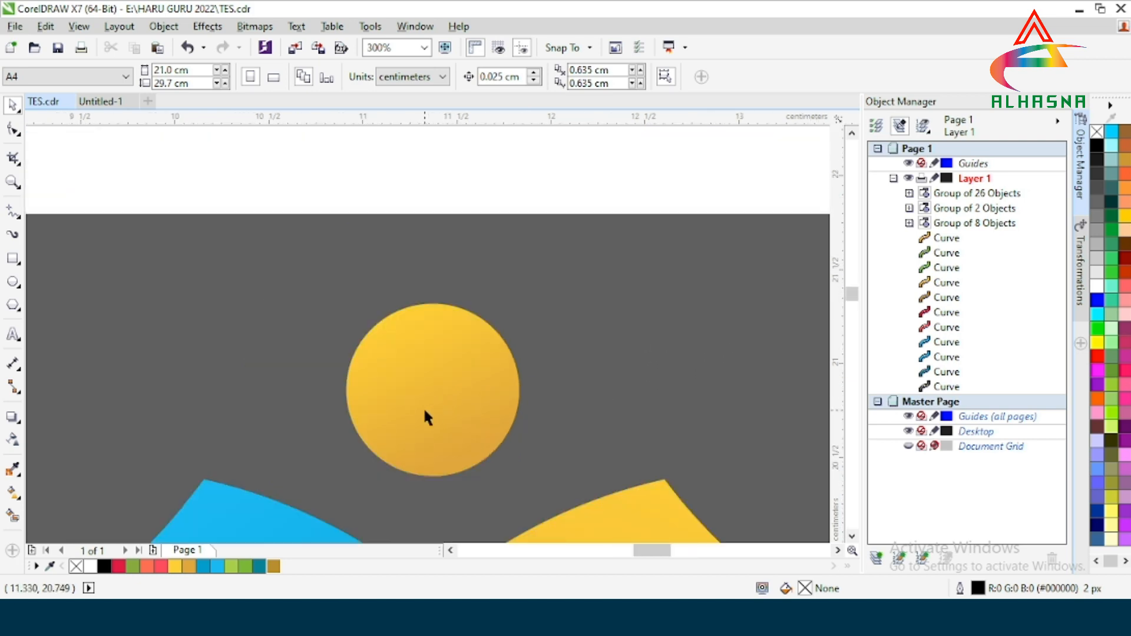
scroll(425, 407, "up", 1)
left_click(424, 405)
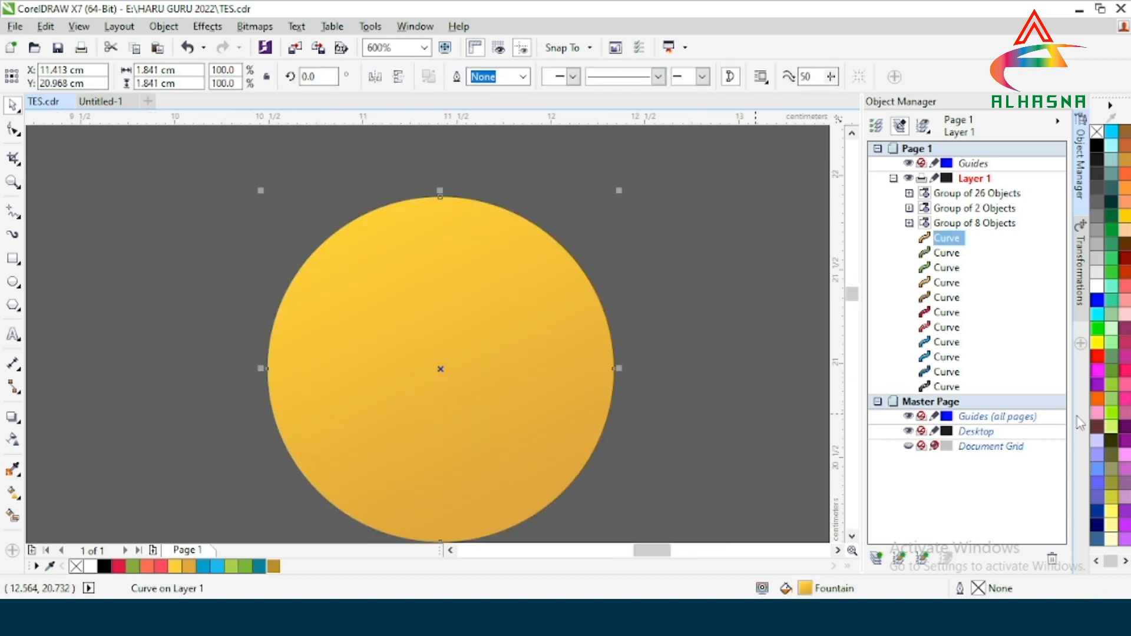
left_click(1099, 345)
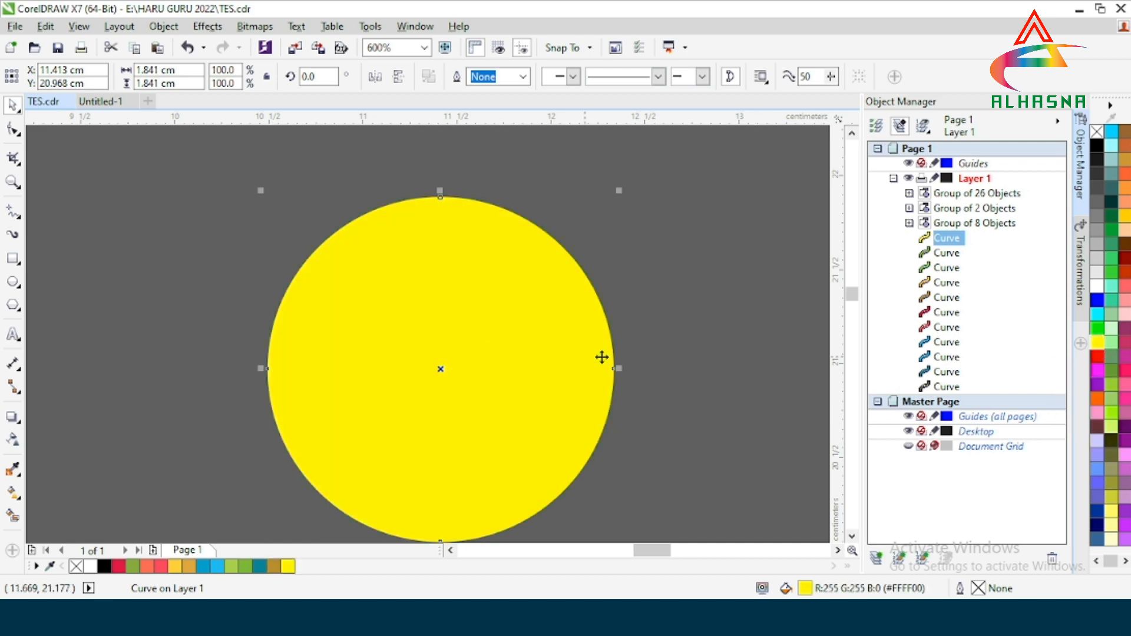
key("ctrl+z")
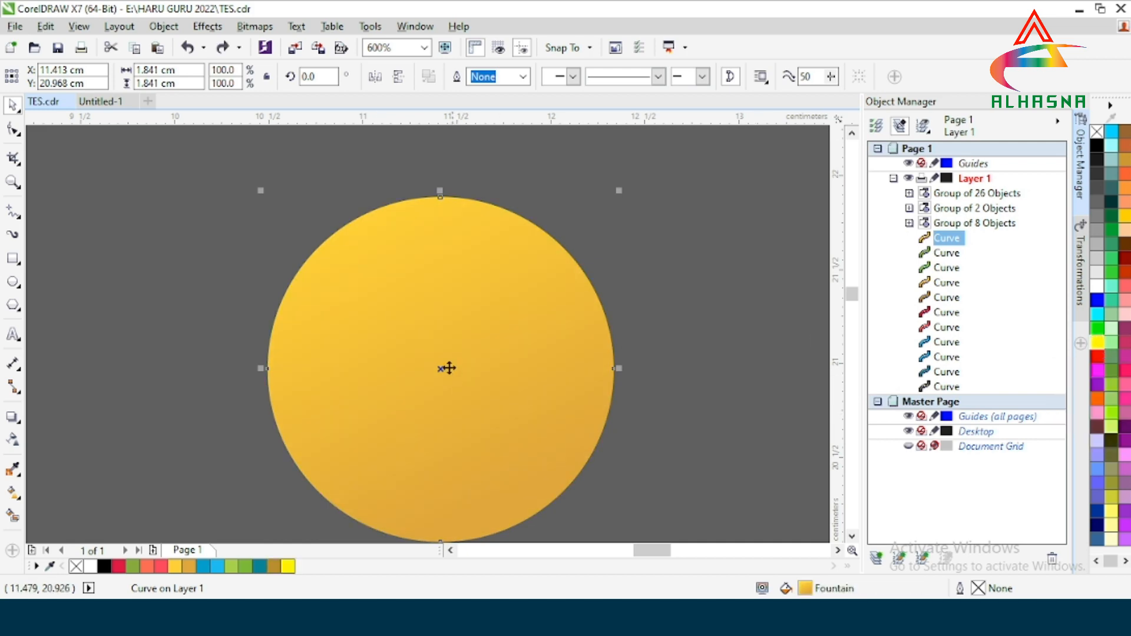
scroll(389, 339, "down", 5)
left_click(695, 426)
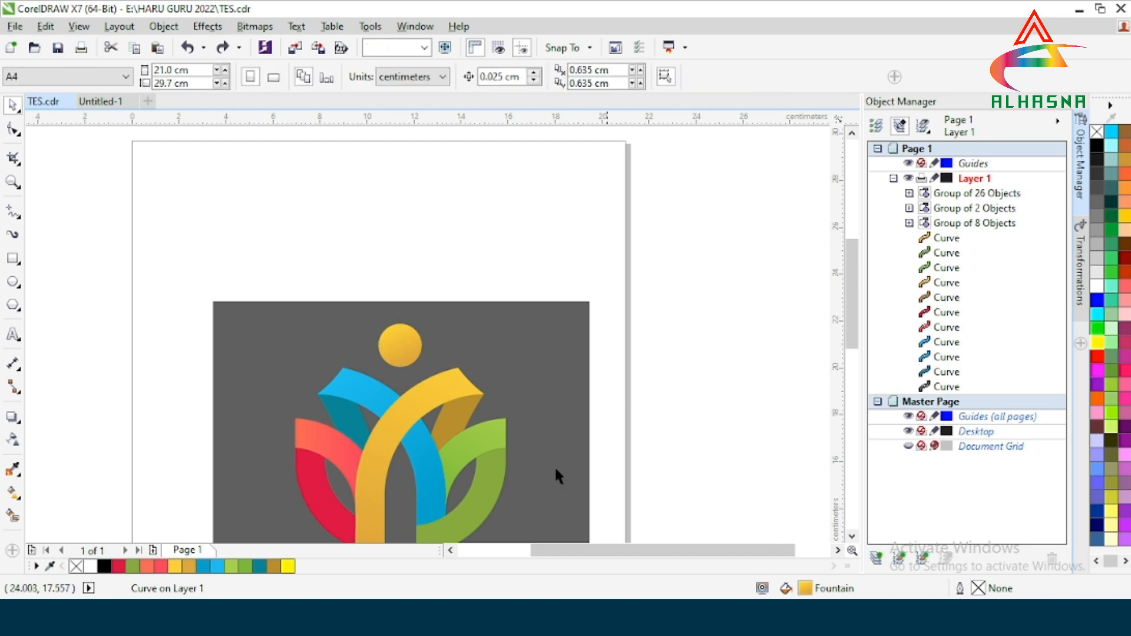
Ungroup the group that holds the 2022 and KEMENTERIAN AGAMA lettering.
scroll(377, 463, "up", 2)
scroll(383, 436, "down", 2)
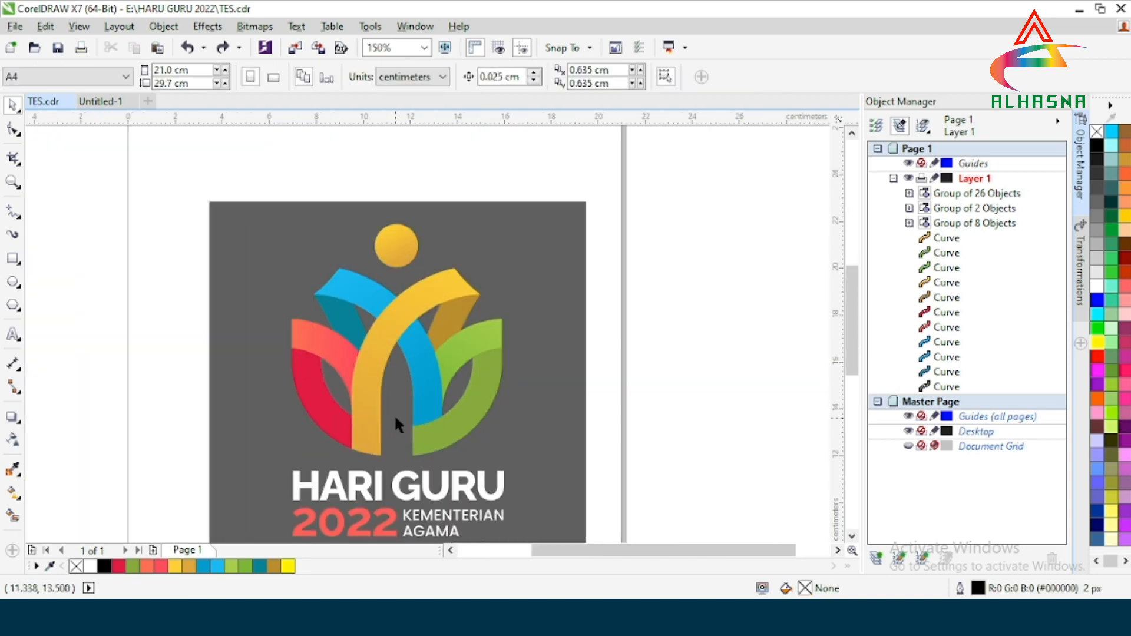
scroll(407, 399, "down", 2)
scroll(379, 493, "up", 4)
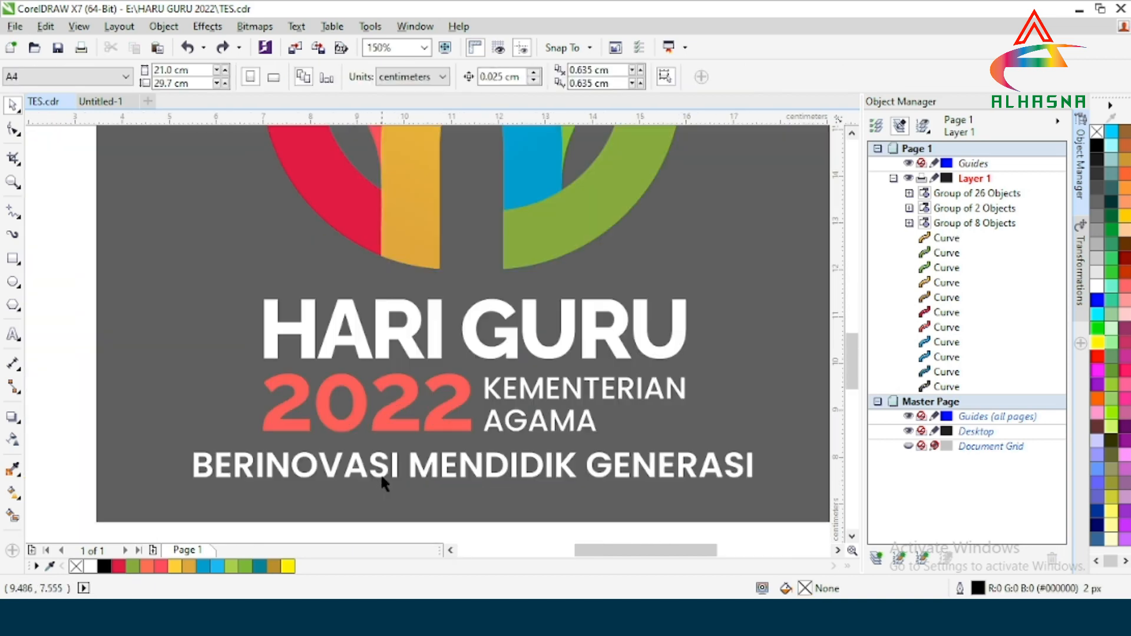
left_click(384, 418)
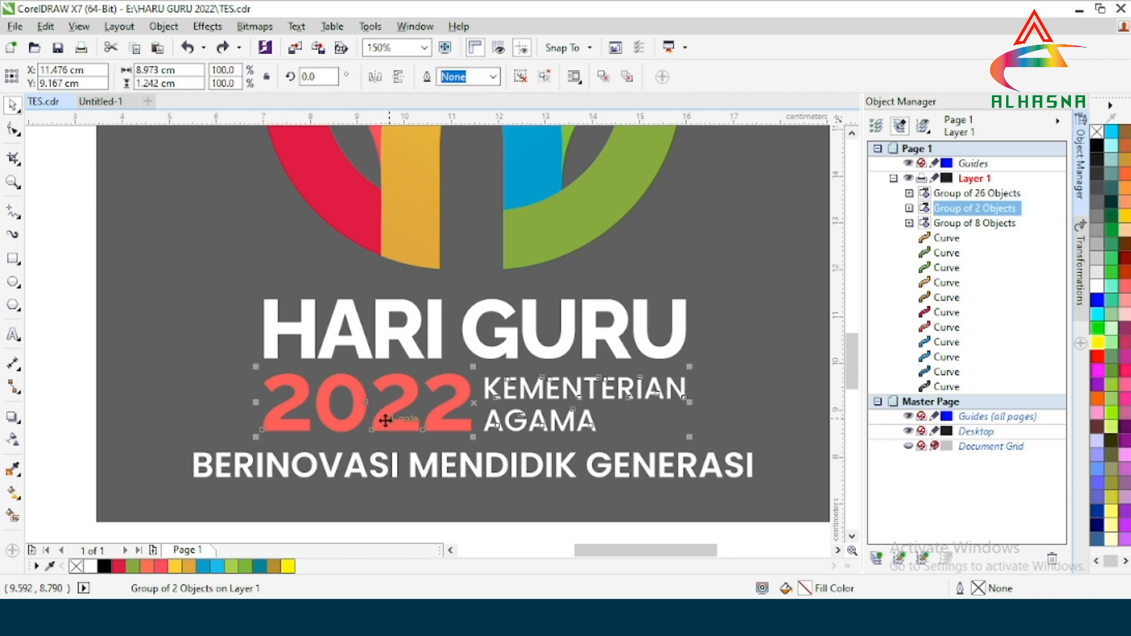
right_click(385, 421)
left_click(439, 76)
left_click(96, 340)
Try the palette's pinkish red #FF4D5D on the 2022 lettering and settle on the orange #FF7054 as its fill.
left_click(358, 409)
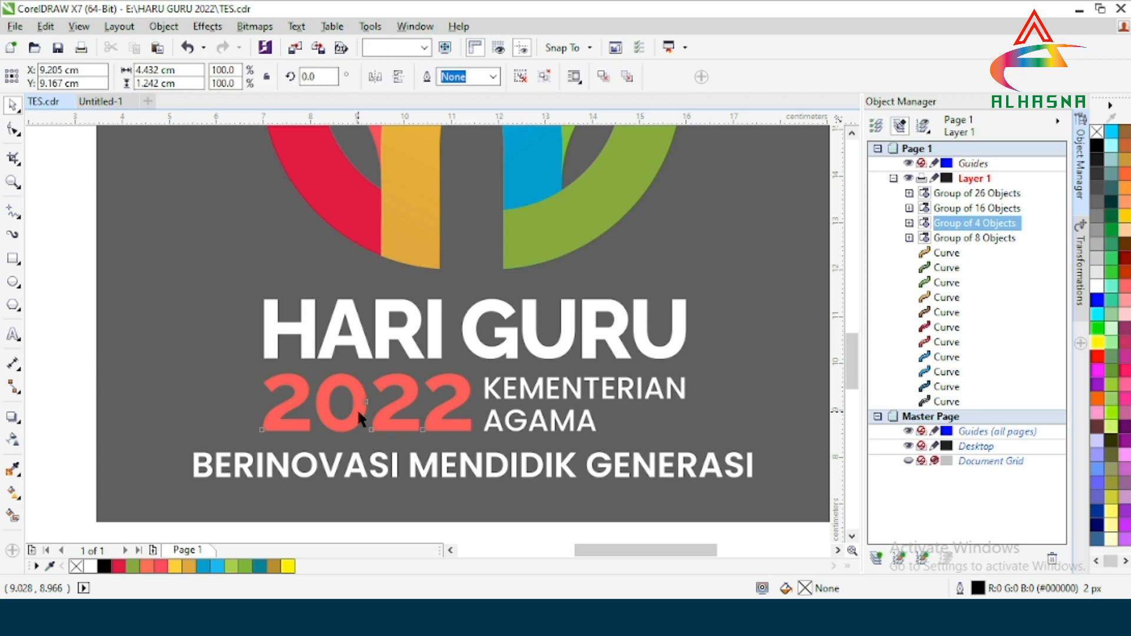
left_click(150, 568)
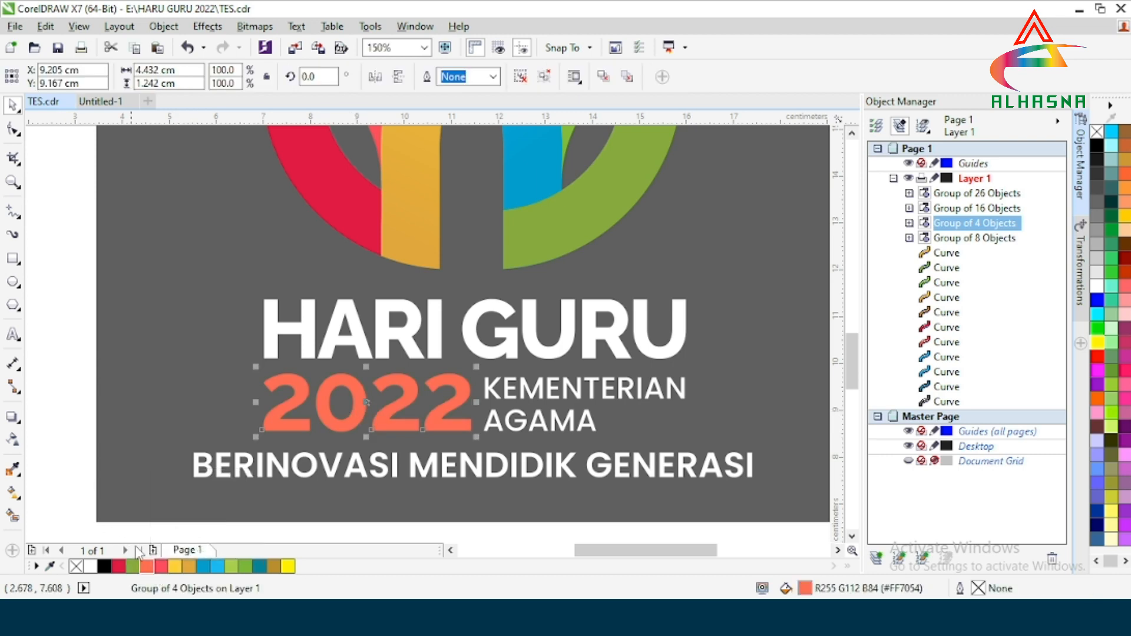
left_click(160, 568)
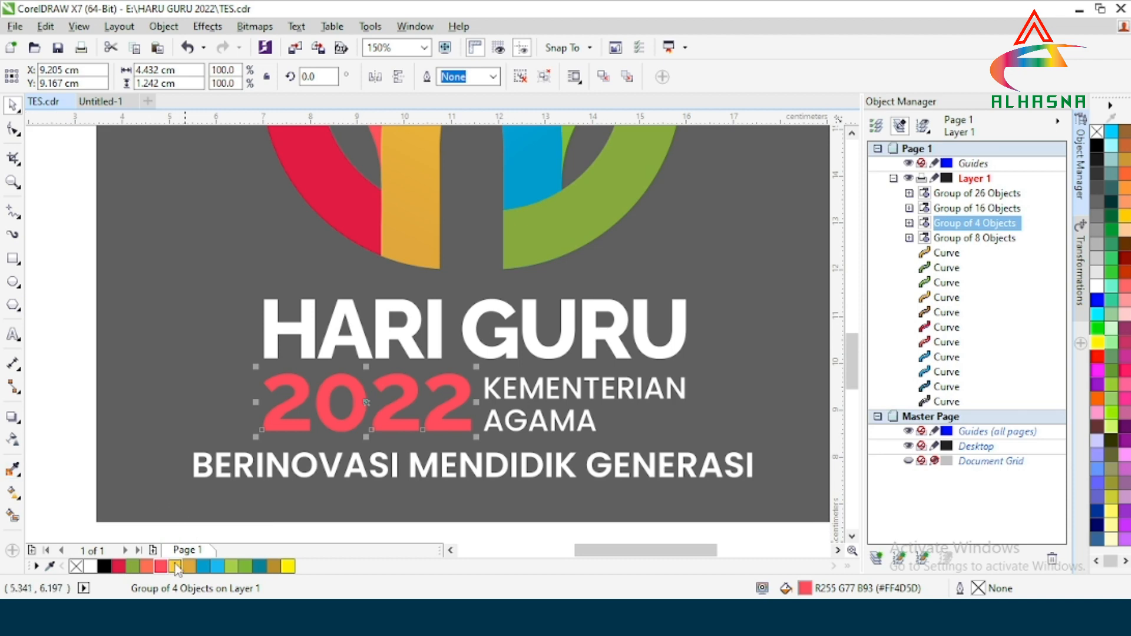
left_click(147, 567)
left_click(48, 436)
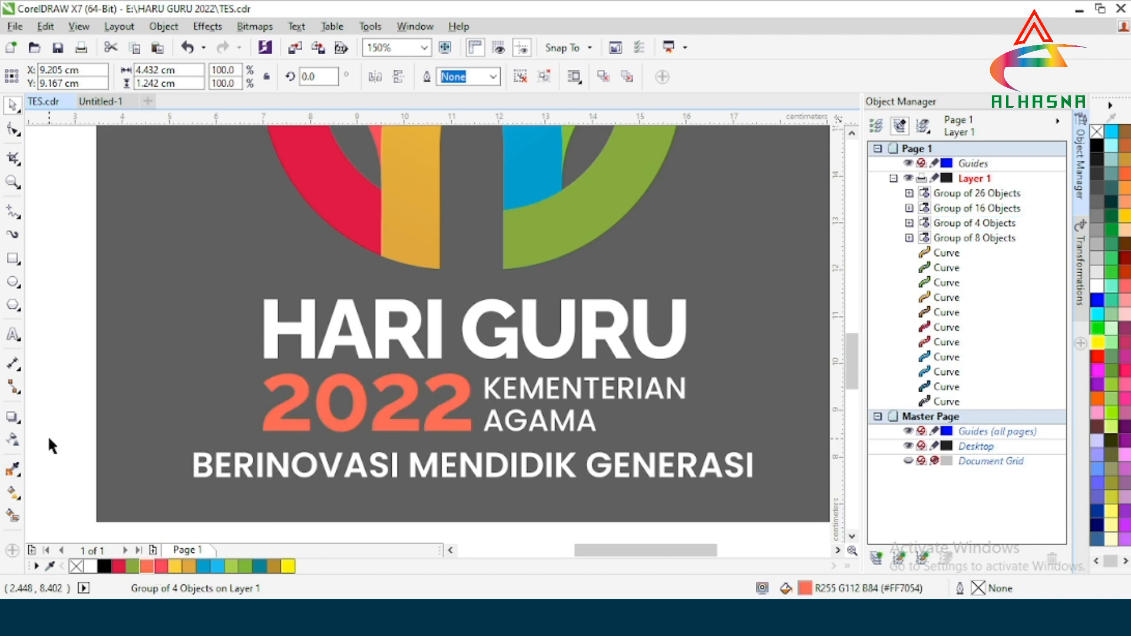
scroll(341, 412, "down", 5)
scroll(351, 416, "up", 2)
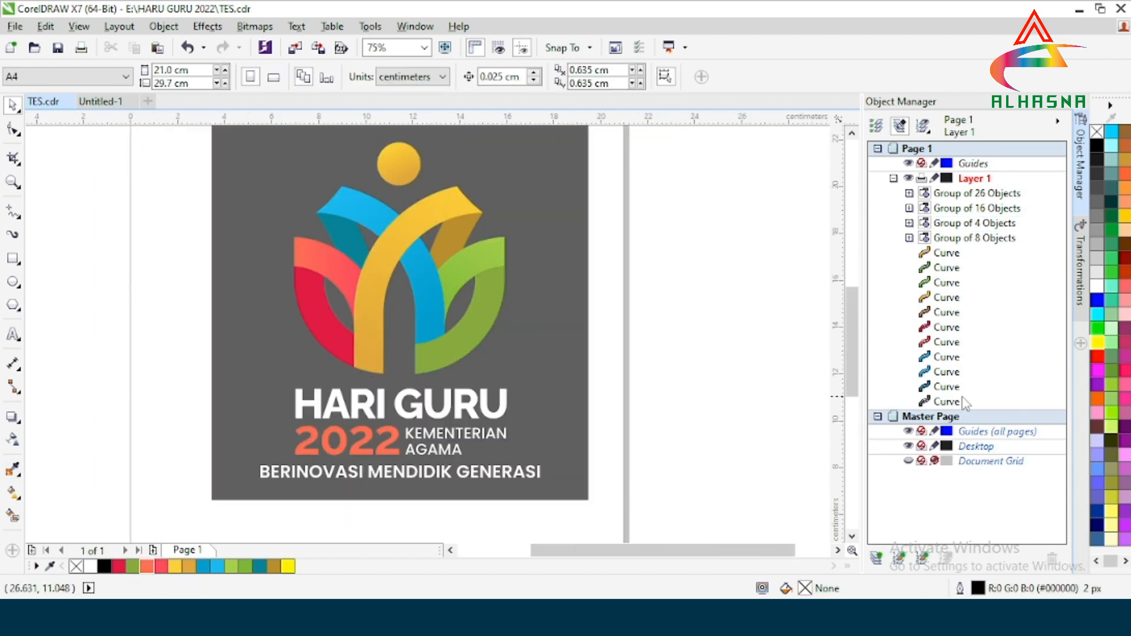
left_click_drag(853, 368, 852, 361)
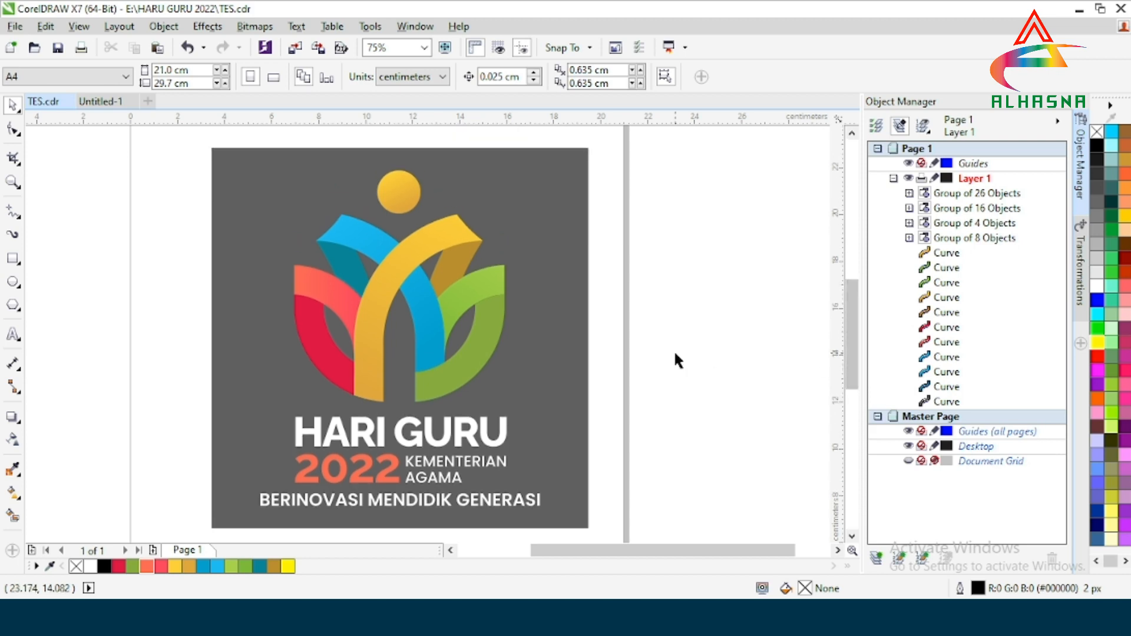